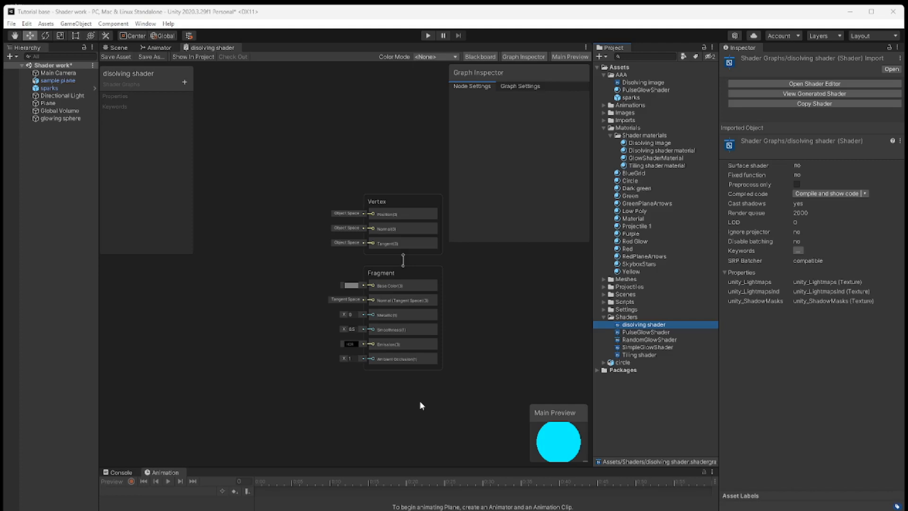
- Select the Disolving shader material to inspect it and look at the plane in the scene before returning to the graph
middle_click_drag(392, 407, 427, 422)
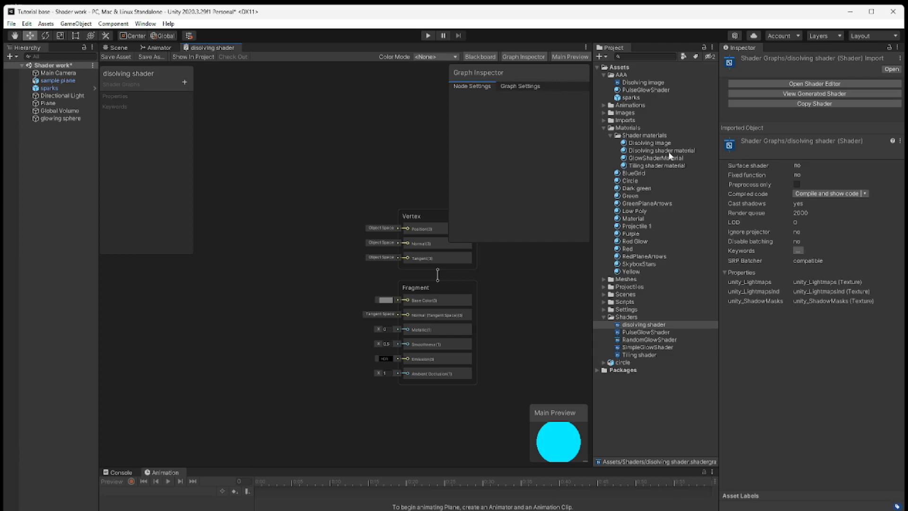
left_click(653, 150)
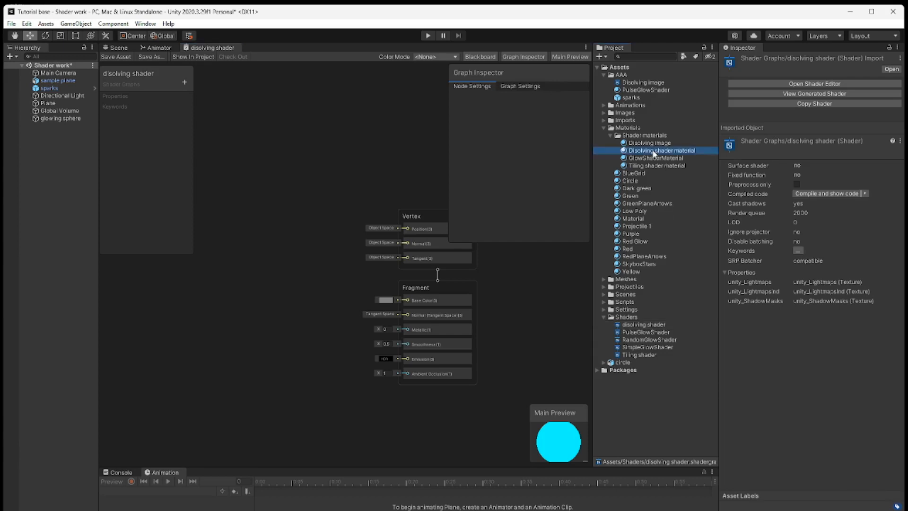
left_click(119, 47)
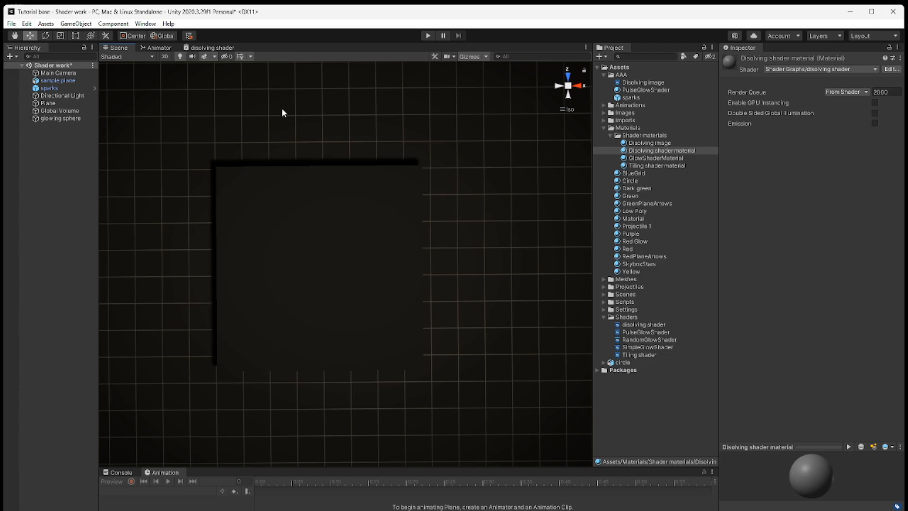
left_click(221, 48)
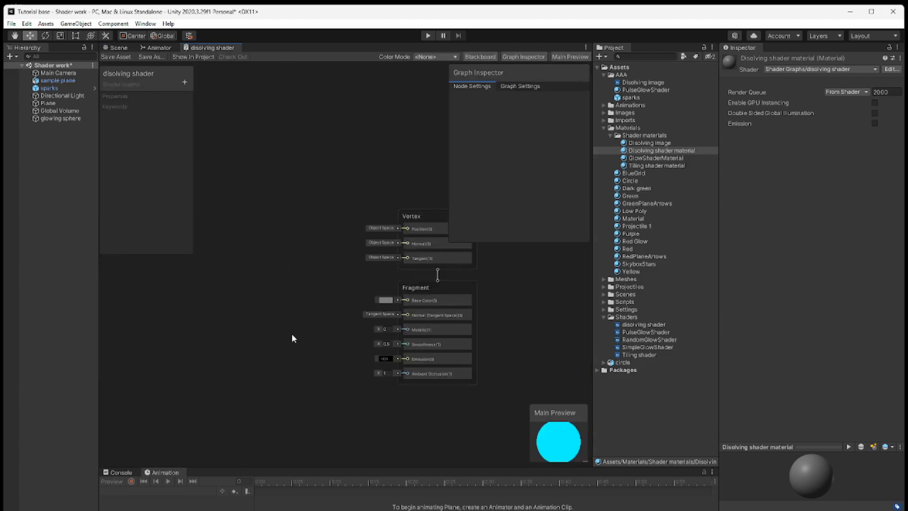
- Add a UV node to the disolving shader graph and place it well to the left of the Fragment block
right_click(244, 317)
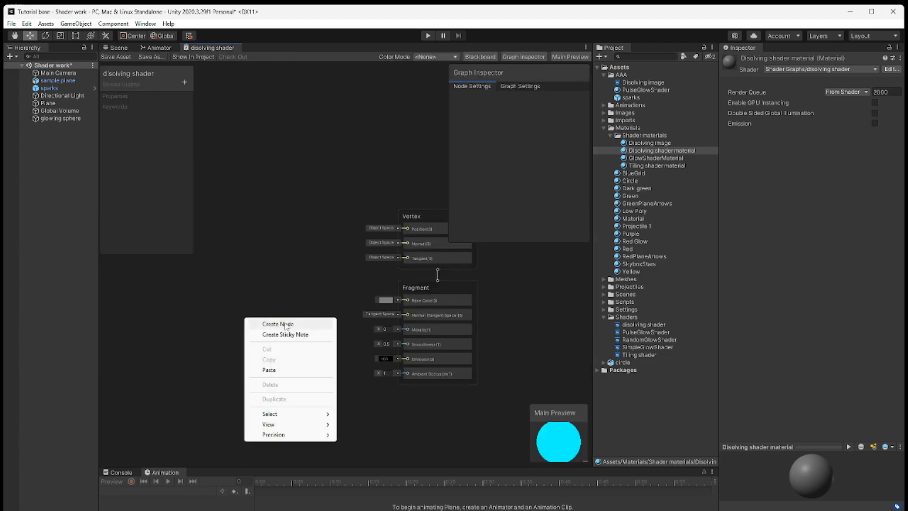
left_click(290, 322)
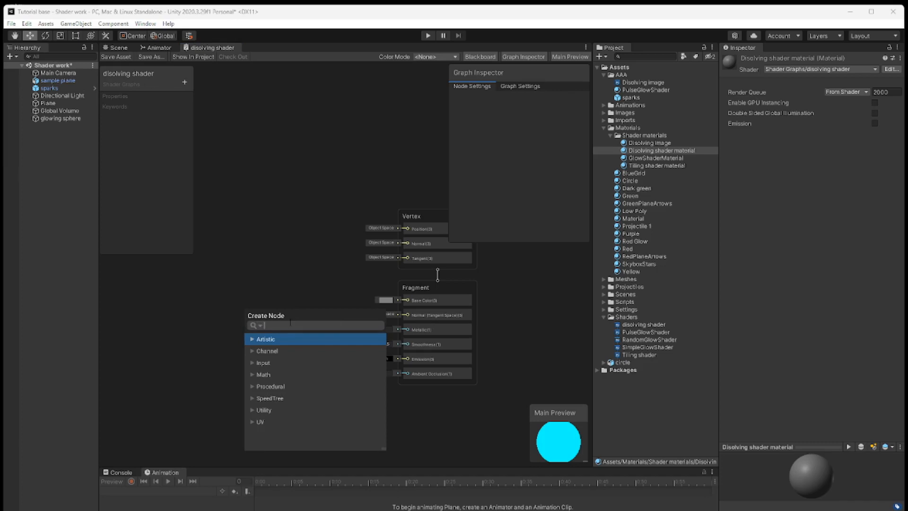
type("UV")
key("Return")
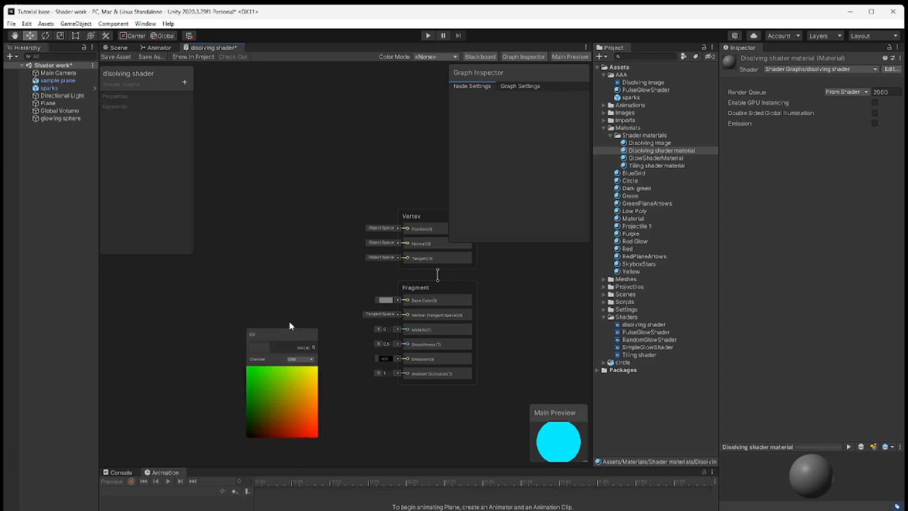
left_click_drag(282, 335, 211, 298)
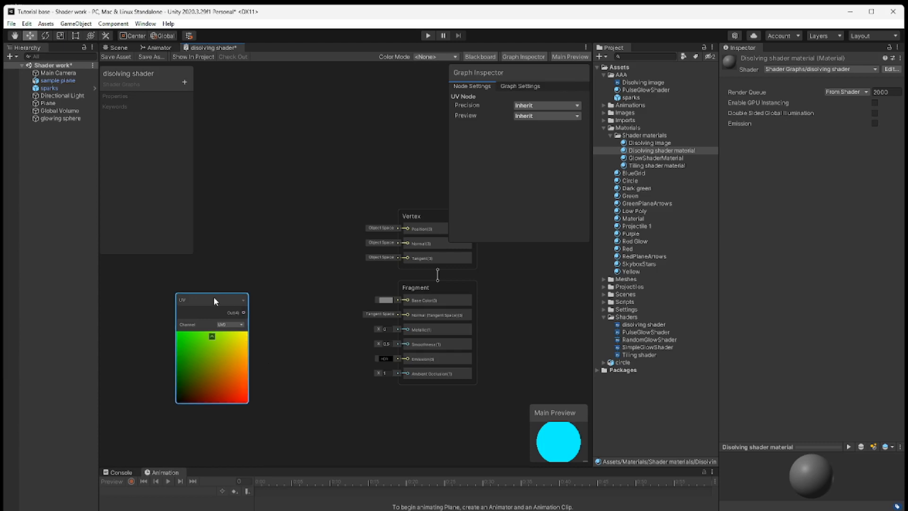
left_click_drag(214, 297, 206, 293)
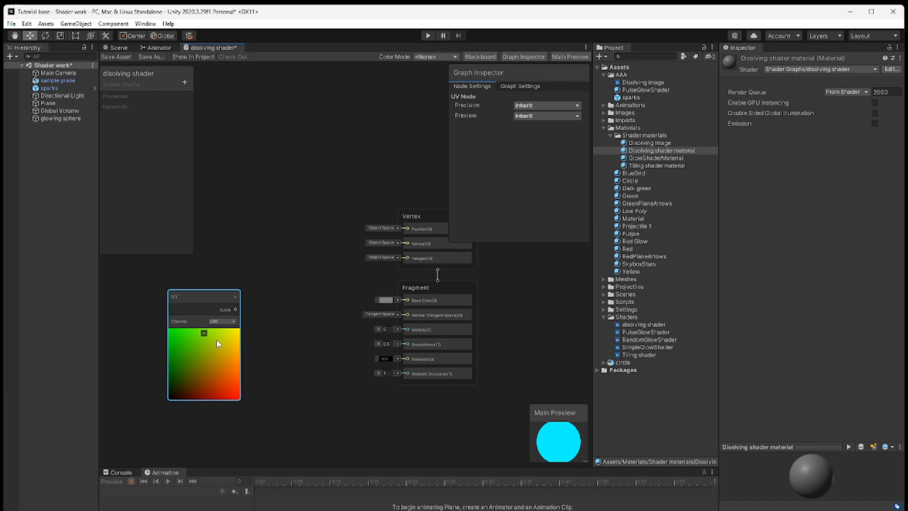
- Save the disolving shader graph with its UV node and check the plane in the scene
left_click(119, 55)
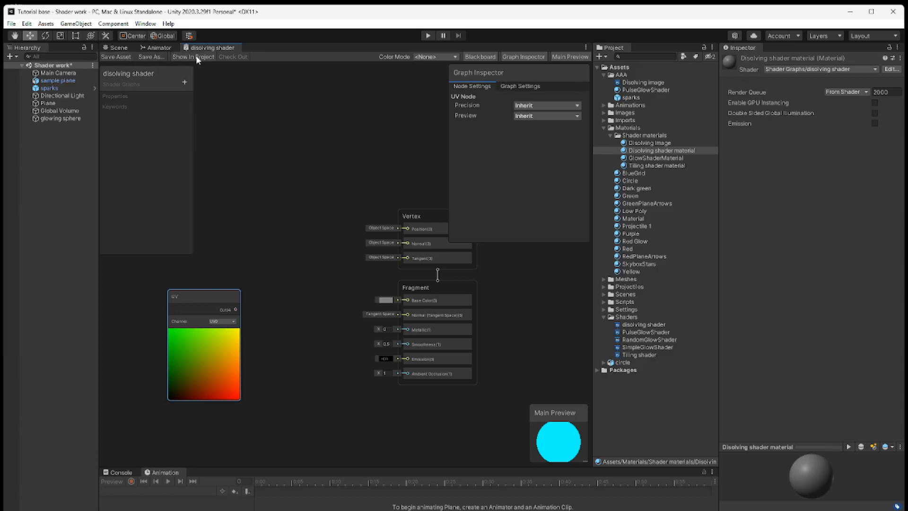
left_click(120, 48)
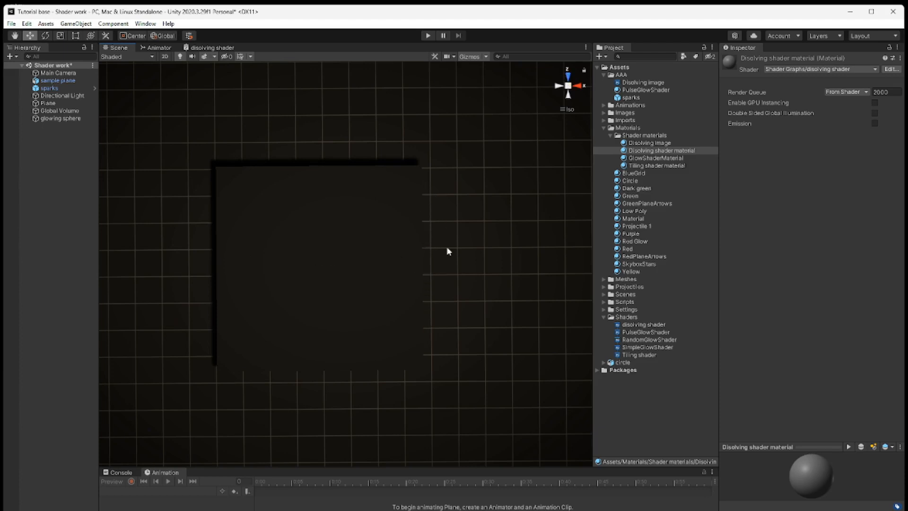
left_click(216, 49)
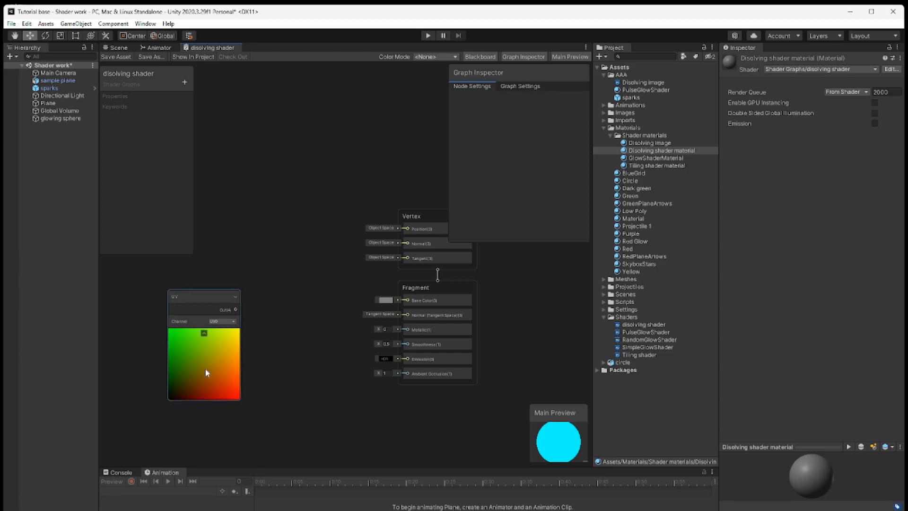
- Connect the UV node's output to the Fragment's Base Color and save the shader to view the result on the plane
left_click_drag(205, 297, 406, 299)
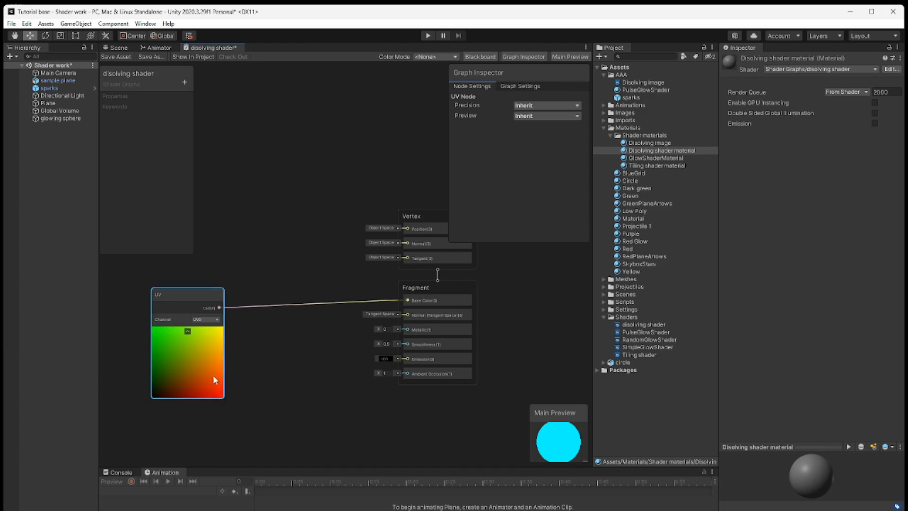
left_click(117, 56)
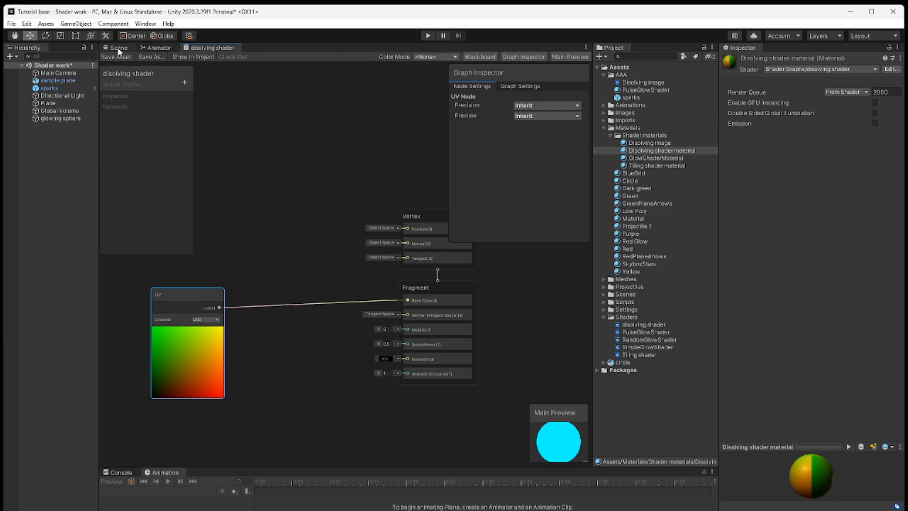
left_click(118, 48)
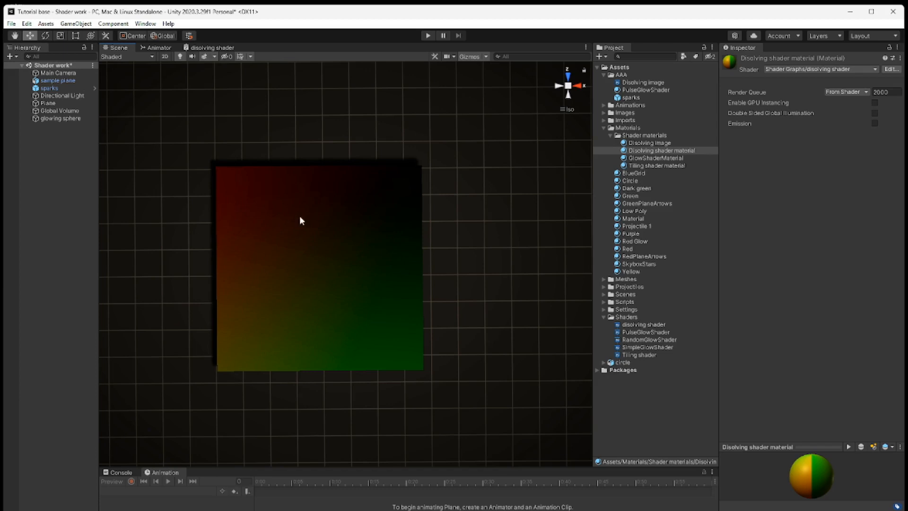
left_click(212, 46)
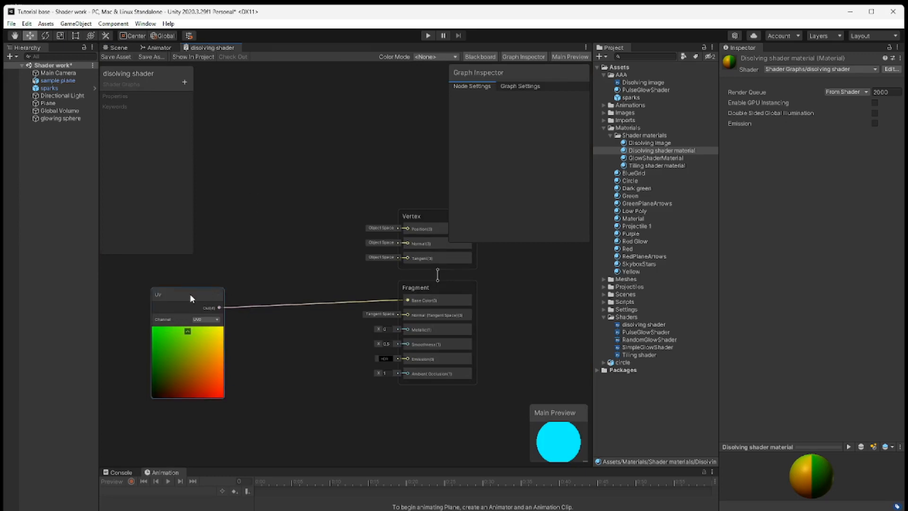
- Add a Split node between the UV node and the Fragment block and feed the UV output into its input
left_click_drag(189, 293, 178, 293)
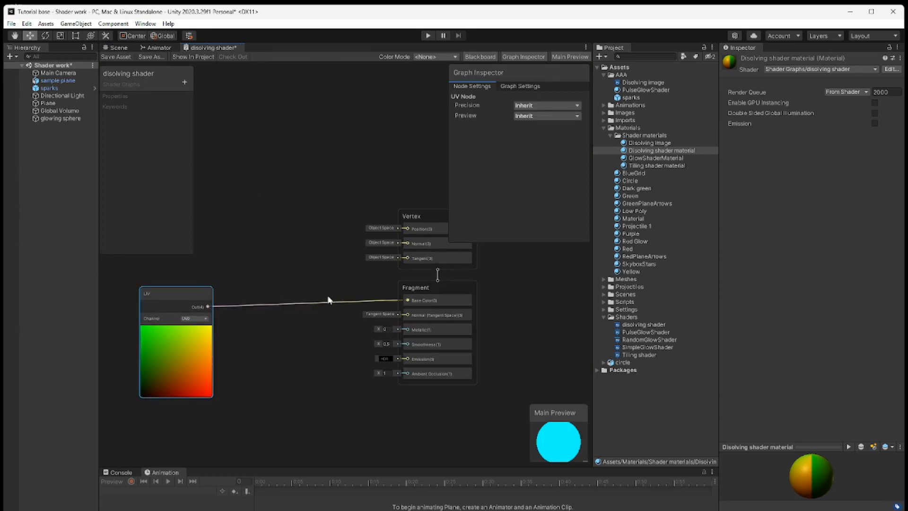
right_click(282, 351)
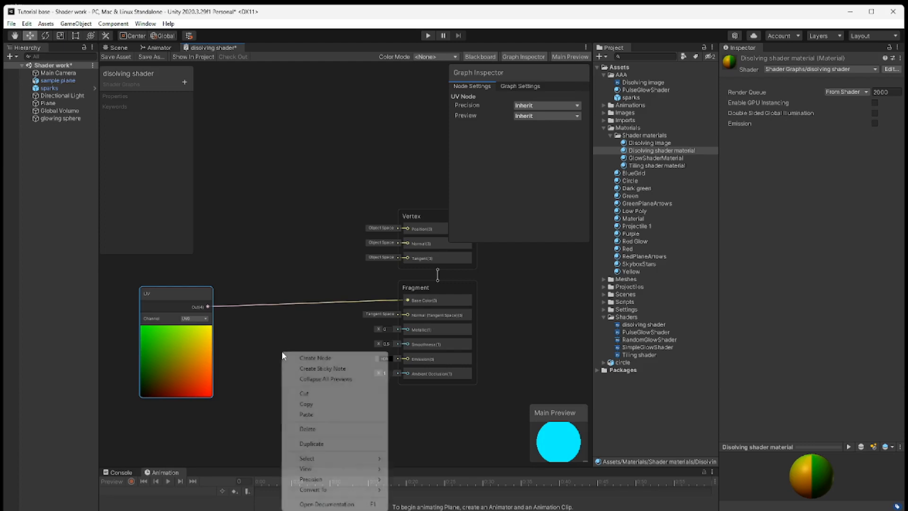
left_click(310, 358)
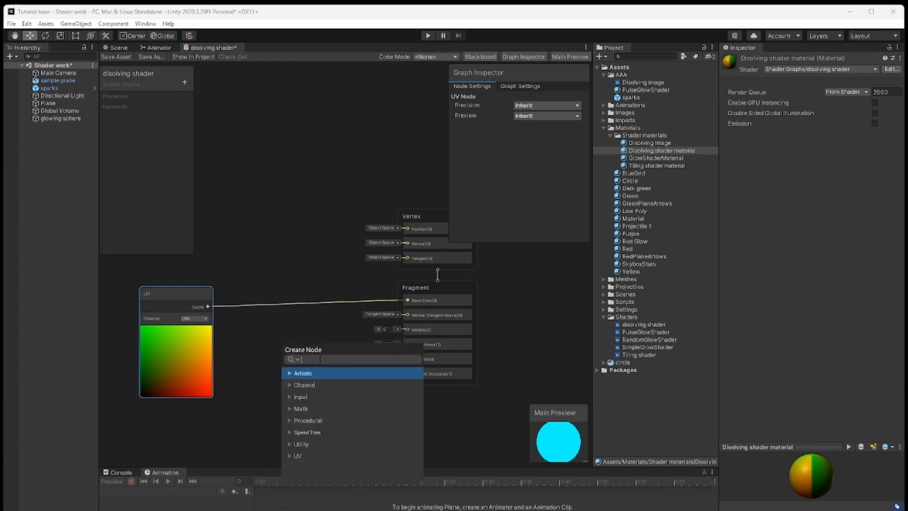
type("split")
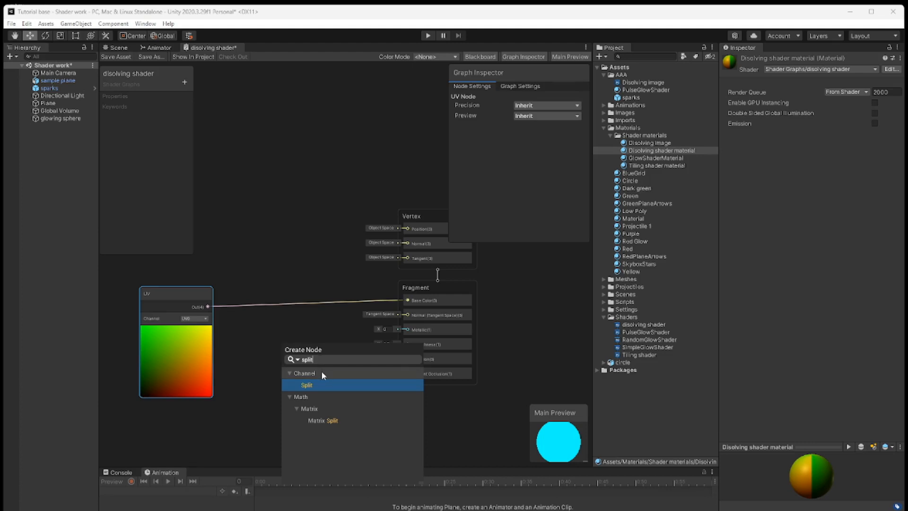
left_click(324, 384)
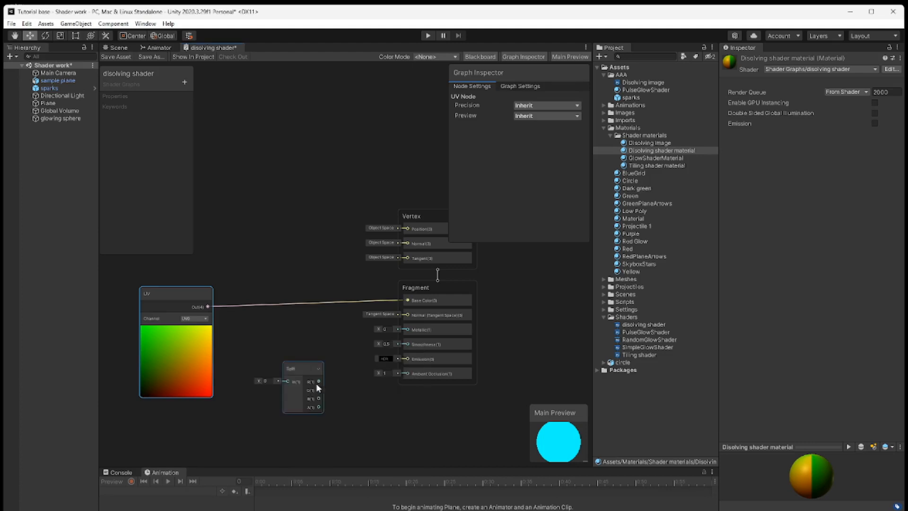
left_click_drag(308, 370, 297, 345)
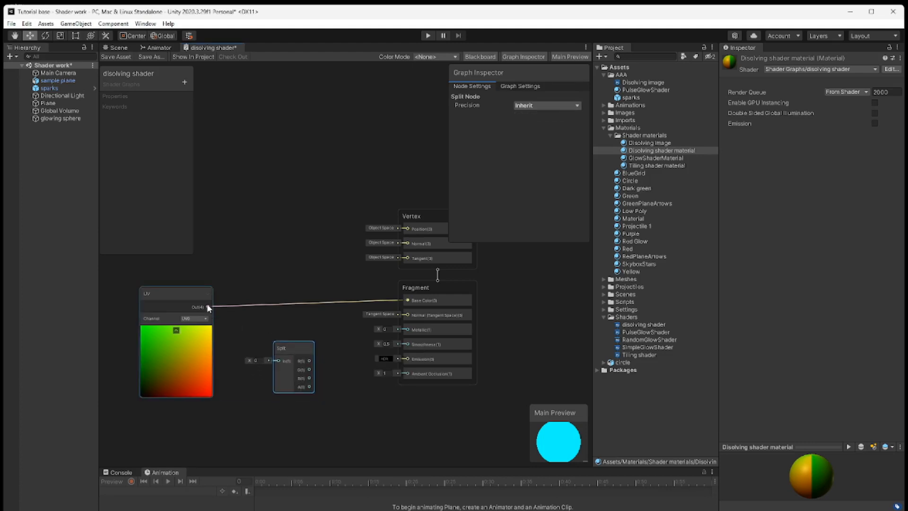
left_click_drag(206, 307, 275, 363)
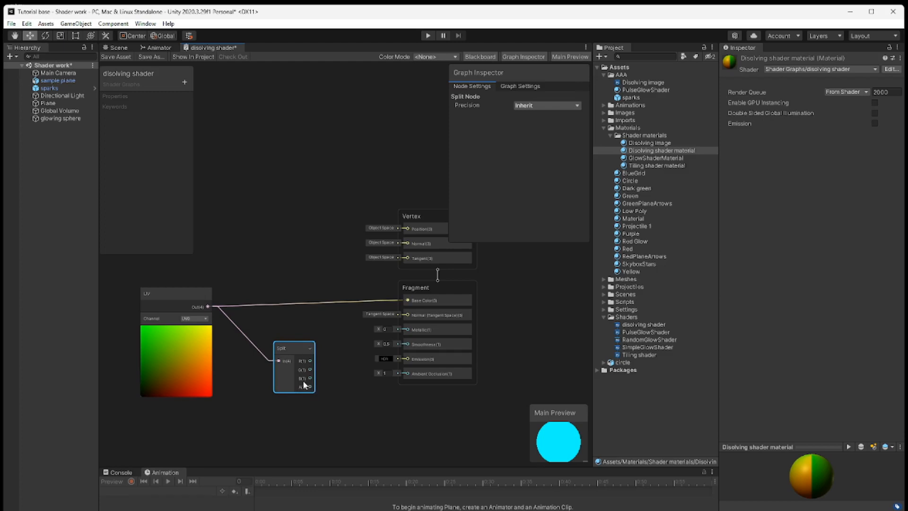
left_click_drag(292, 348, 284, 345)
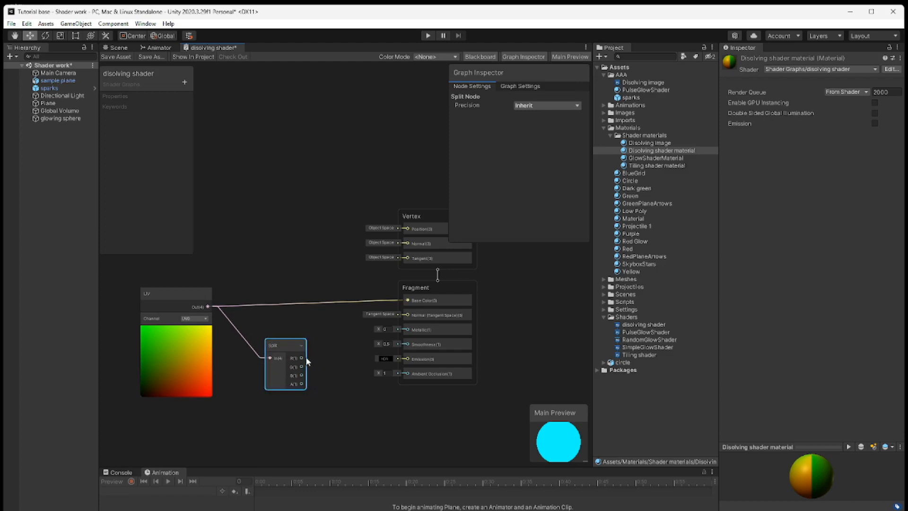
- Connect the Split node's R output to Base Color and save the shader to view the result on the plane
left_click_drag(303, 359, 413, 301)
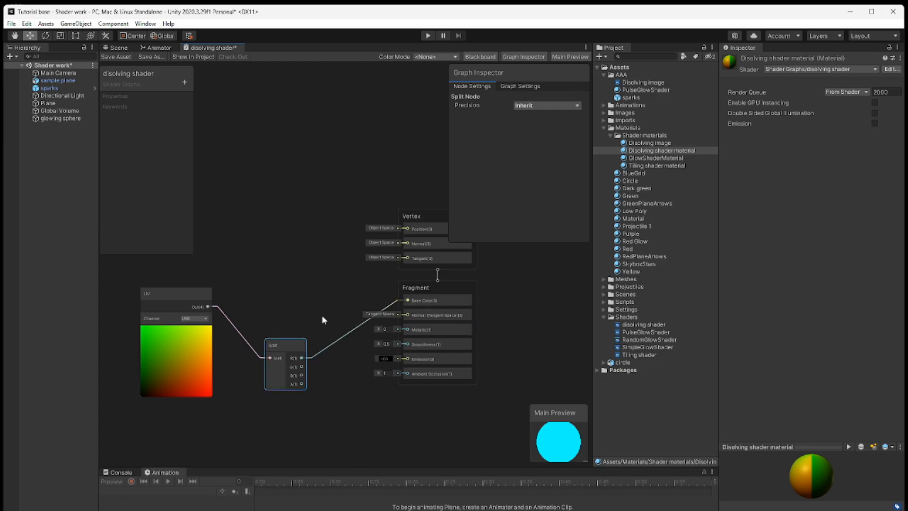
left_click(120, 56)
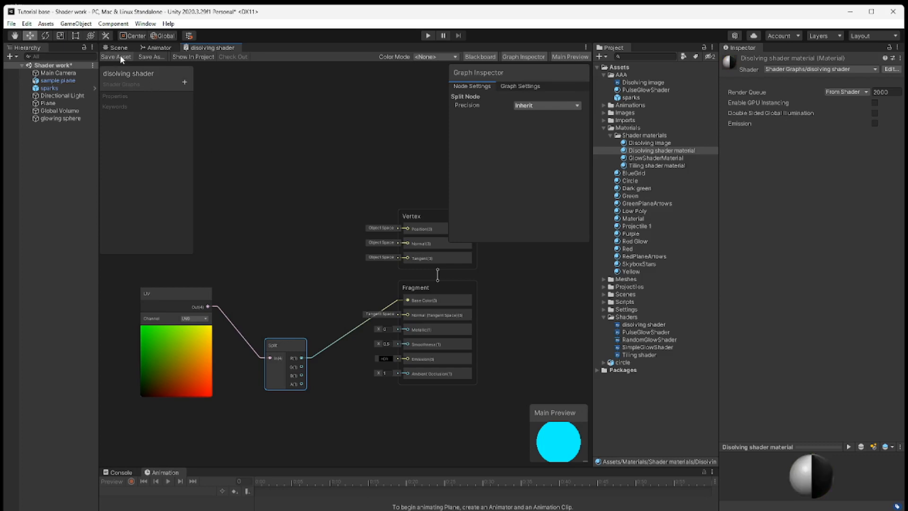
left_click(118, 49)
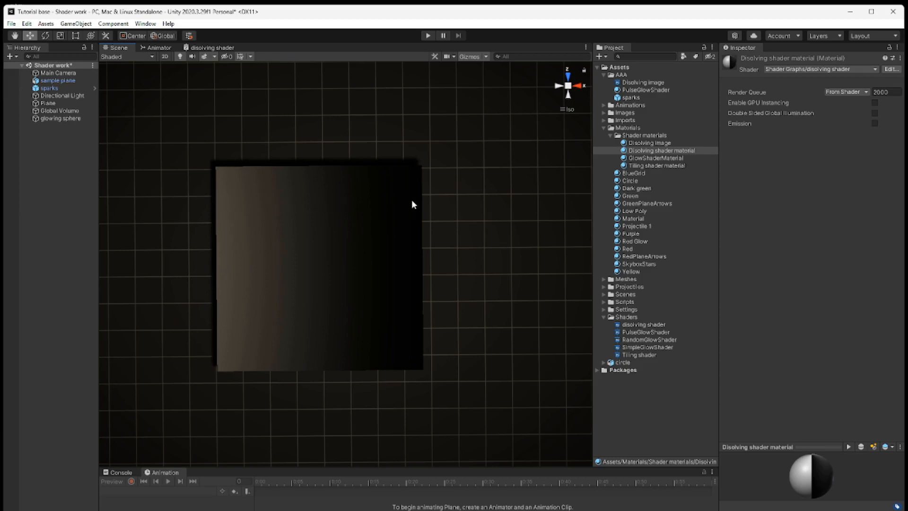
left_click(212, 48)
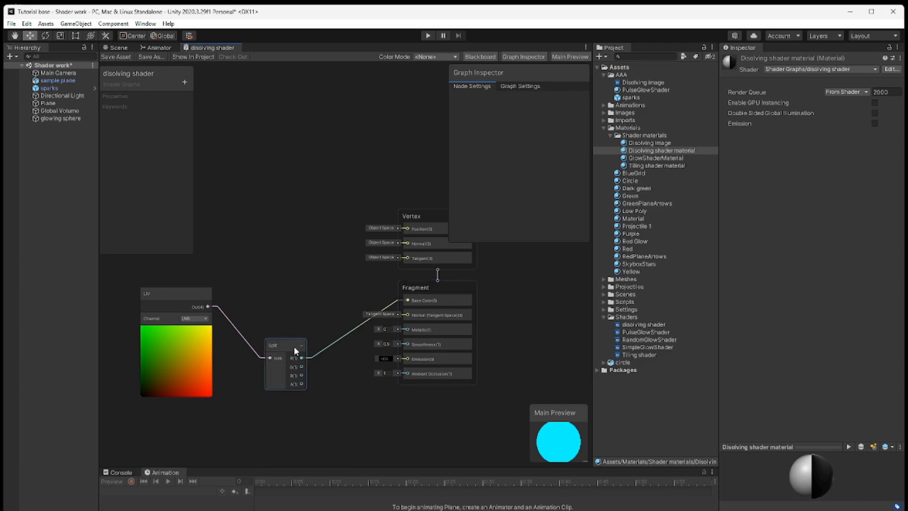
- Connect the Split node's G output to Base Color and save the shader to view the result on the plane
left_click_drag(289, 348, 288, 338)
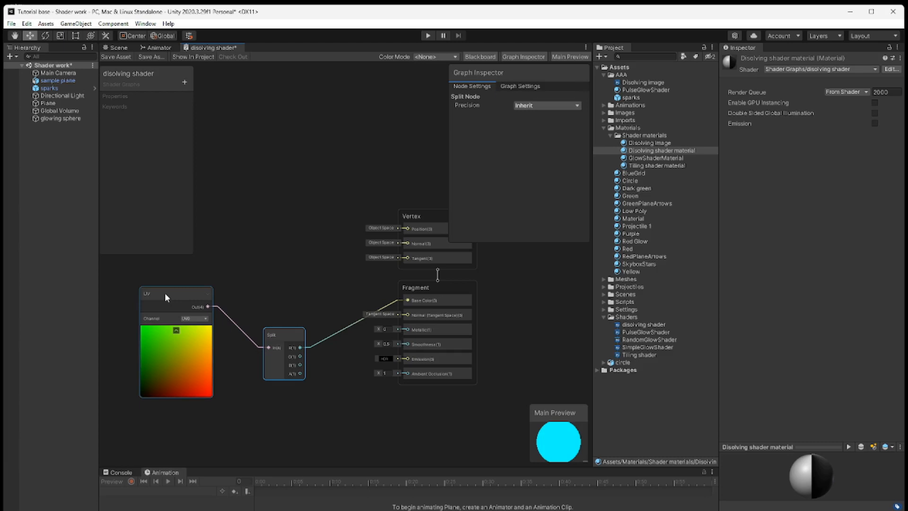
left_click_drag(284, 336, 280, 322)
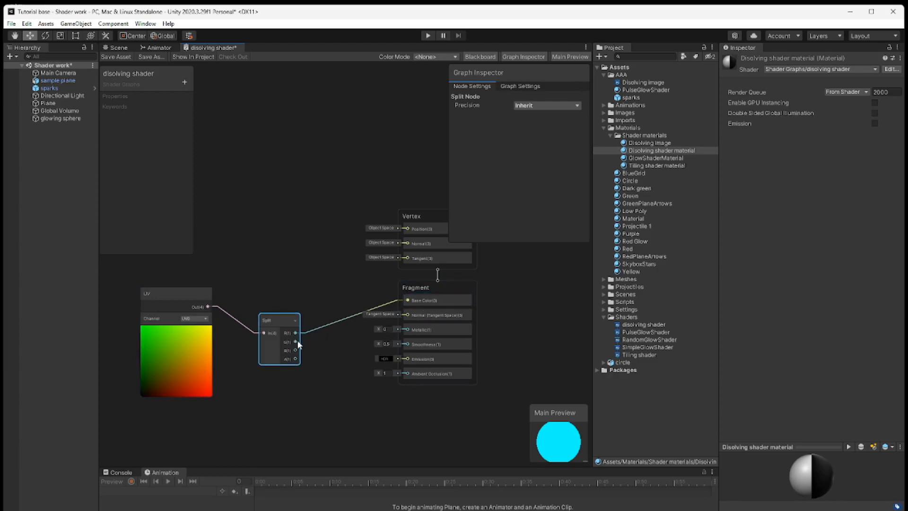
left_click_drag(296, 342, 415, 300)
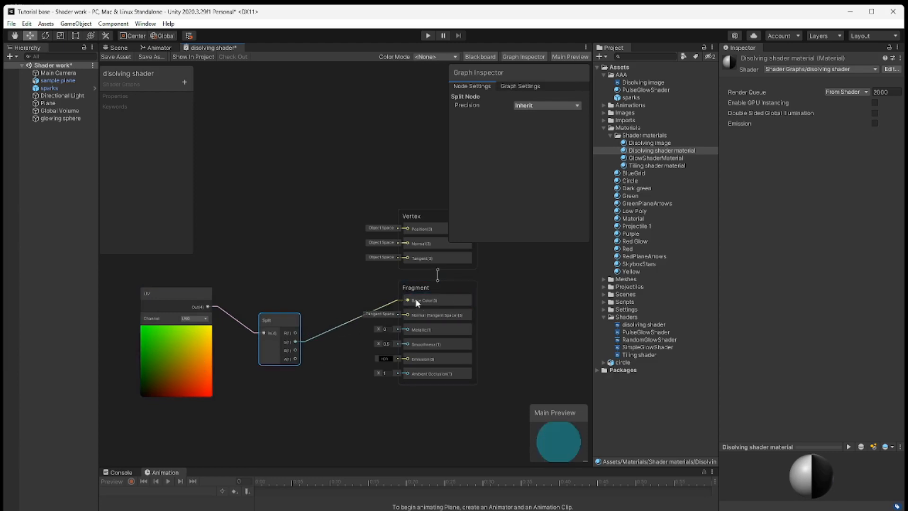
left_click(120, 57)
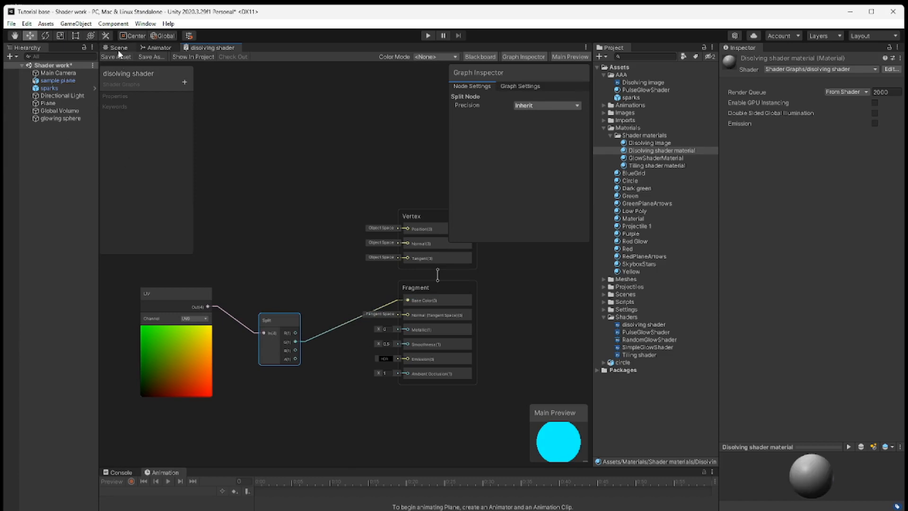
left_click(118, 48)
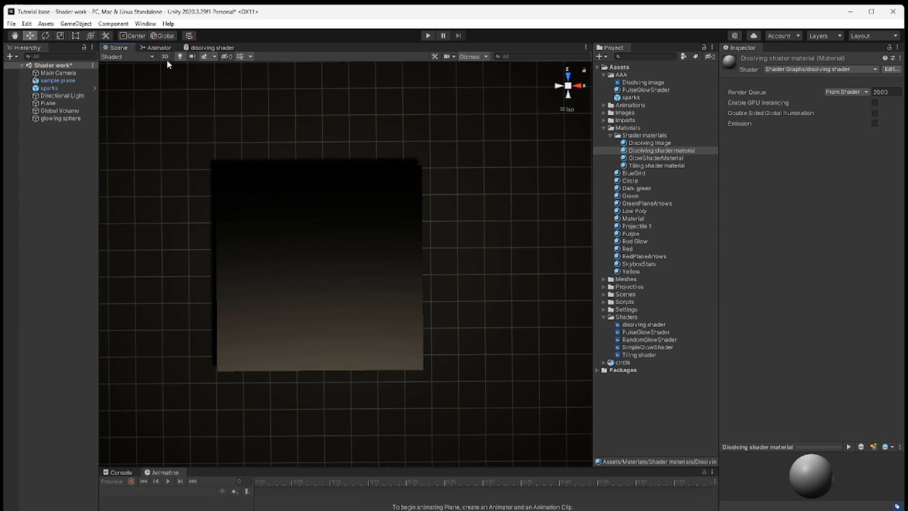
left_click(213, 48)
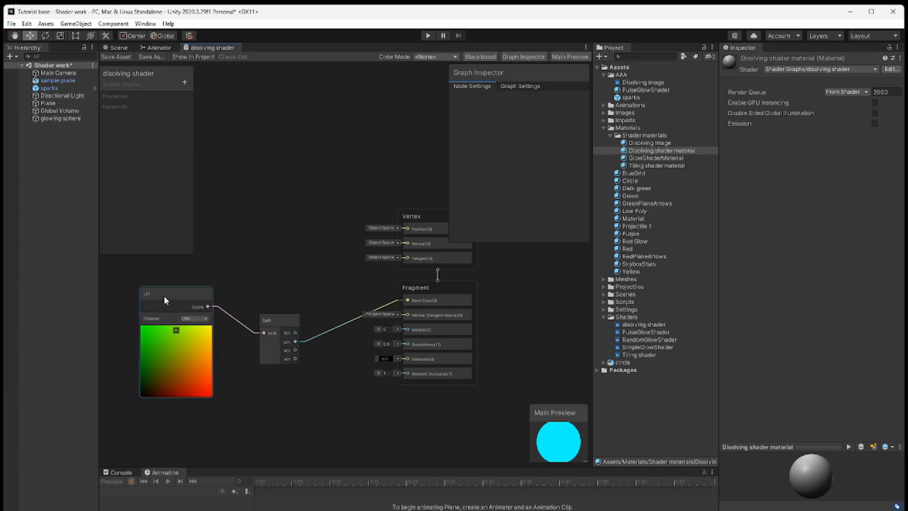
left_click_drag(169, 291, 163, 296)
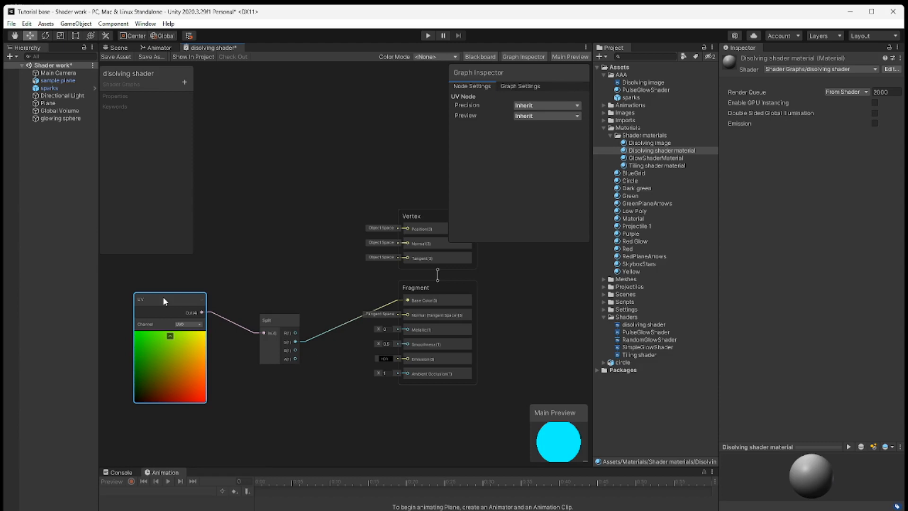
- Reposition the Split node and the Fragment block, and check the G channel gradient on the plane in the scene
left_click_drag(280, 323, 268, 313)
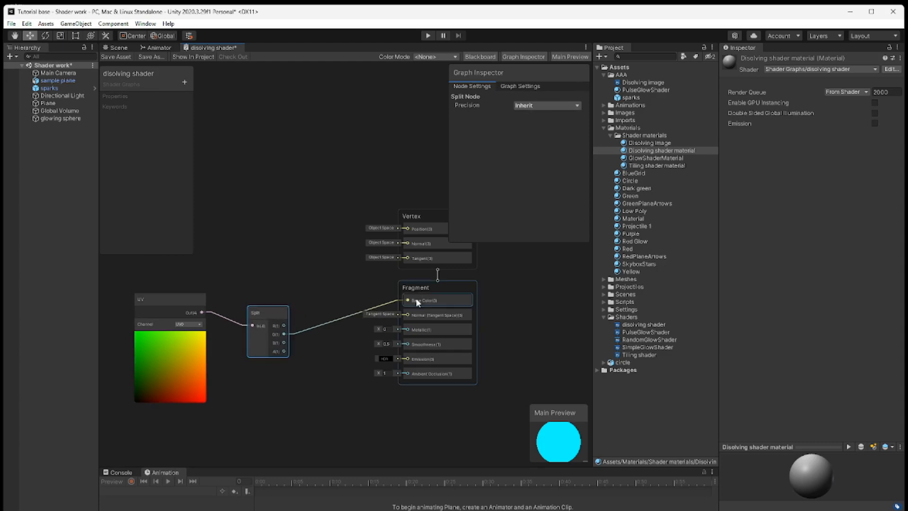
left_click_drag(445, 289, 451, 308)
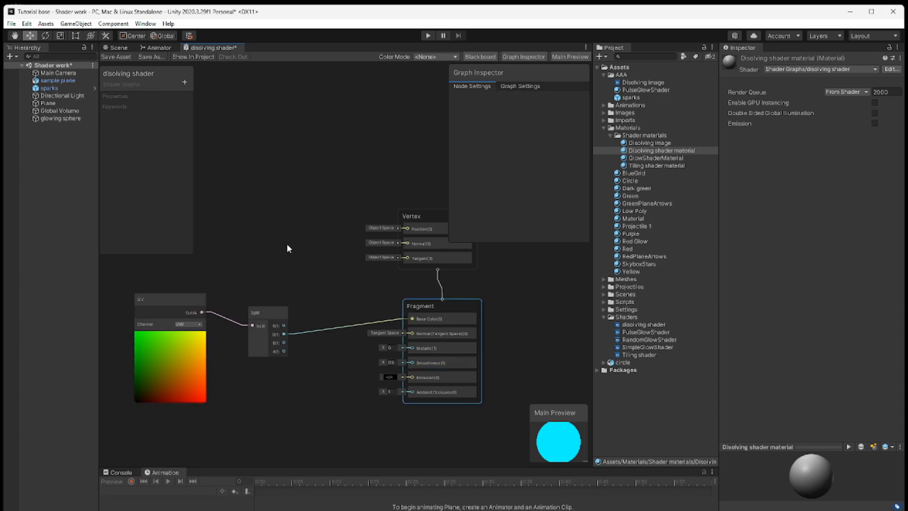
left_click(118, 48)
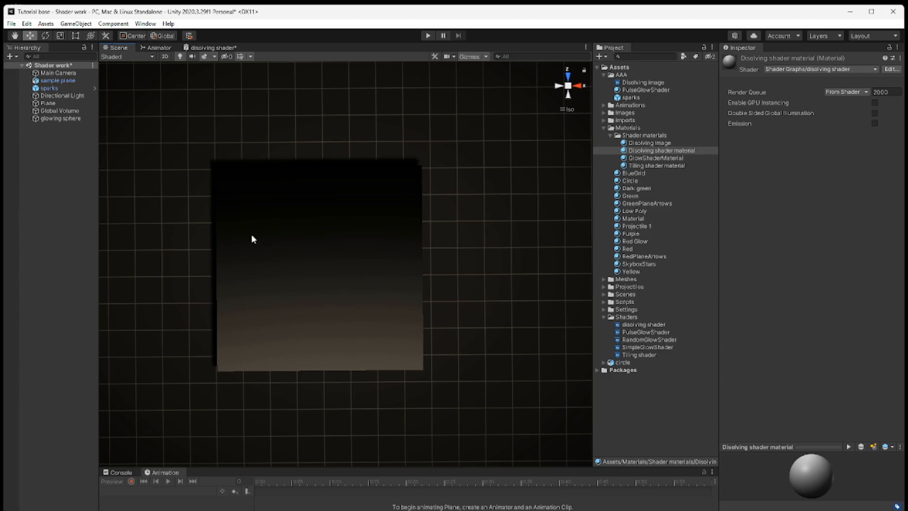
left_click(215, 47)
- Move the UV and Split nodes higher in the graph to free space beneath them
left_click(177, 330)
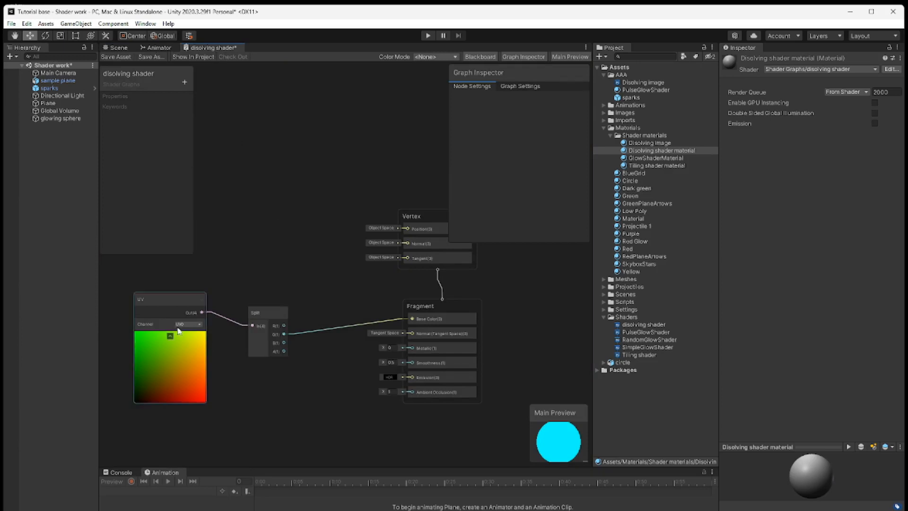
left_click_drag(176, 297, 156, 276)
left_click(263, 309)
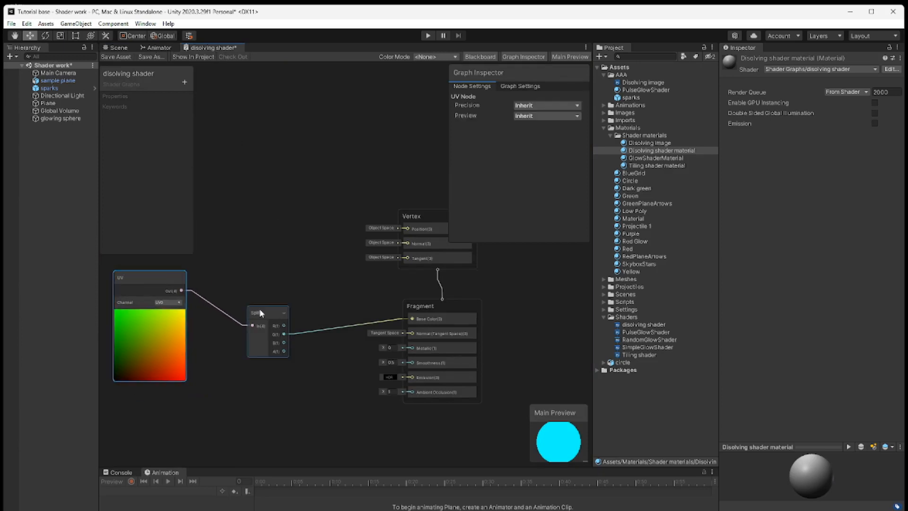
left_click_drag(263, 307, 262, 283)
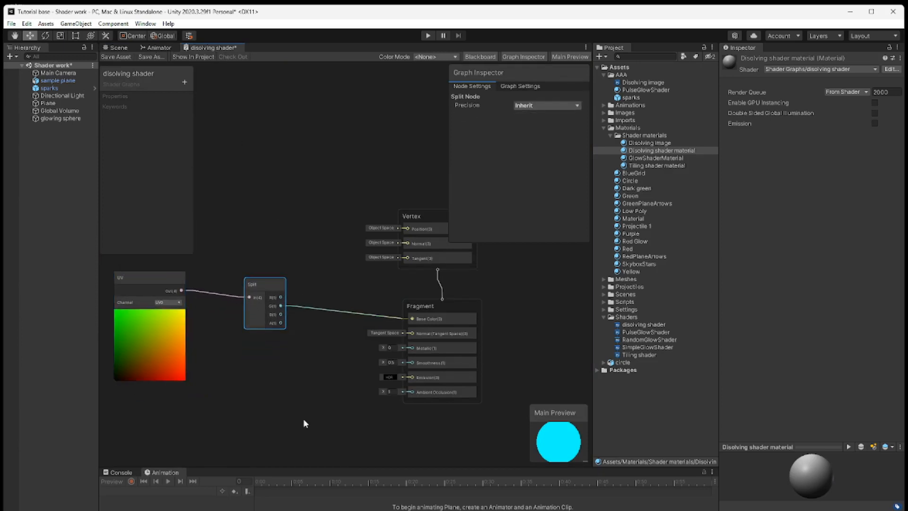
- Add a Simple Noise node below the Split node and set its Scale to 20
right_click(281, 397)
left_click(324, 241)
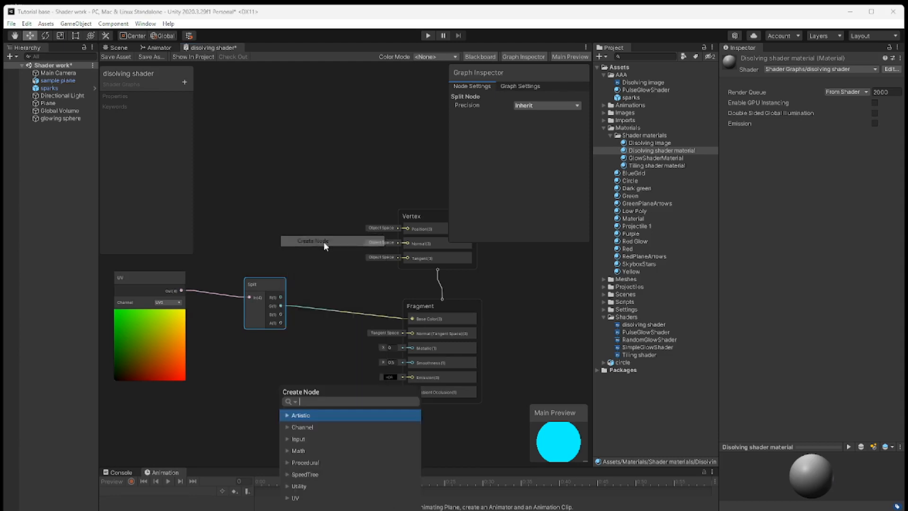
type("noise")
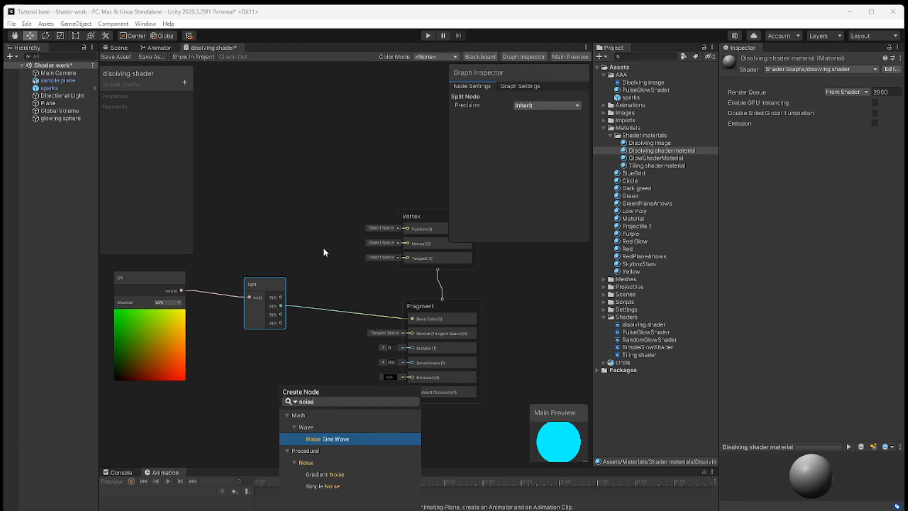
left_click(335, 485)
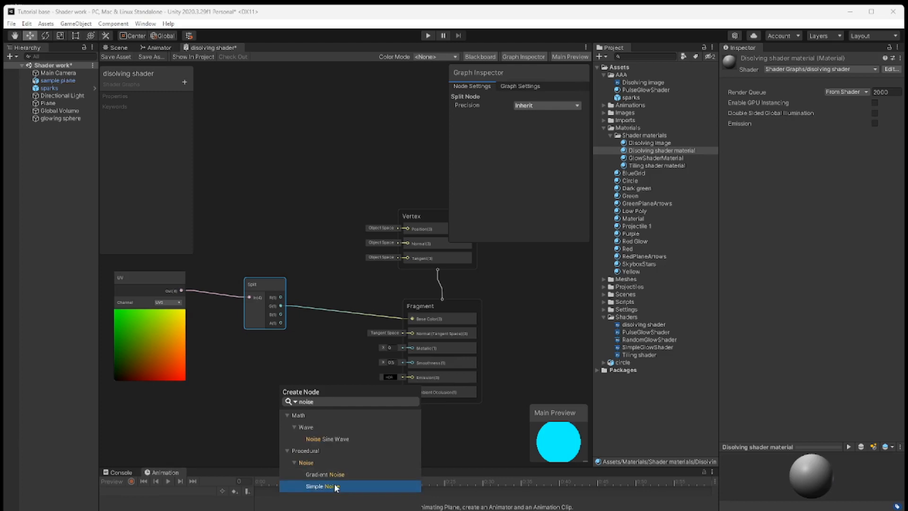
double_click(333, 485)
left_click_drag(303, 390, 282, 358)
left_click(242, 379)
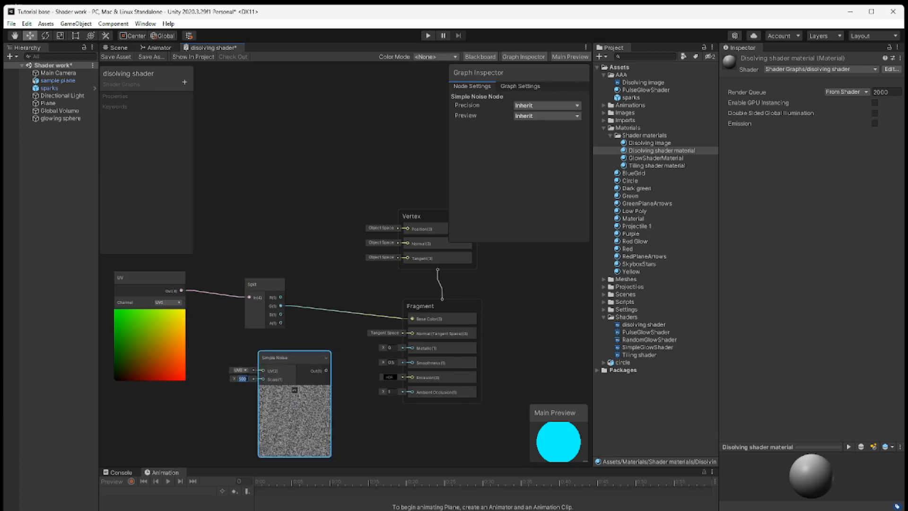
type("20")
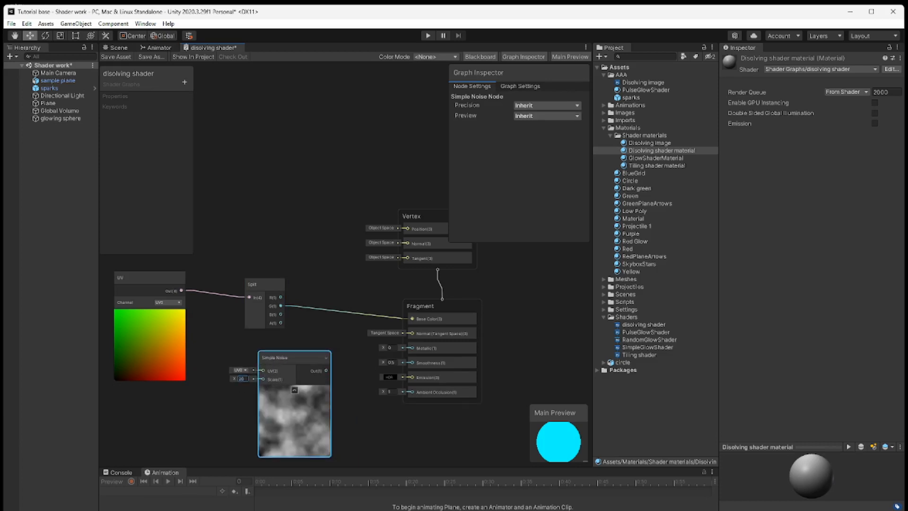
- Connect the Simple Noise output to Base Color in place of Split G, and save the shader to view the noise on the plane
left_click_drag(257, 282, 249, 279)
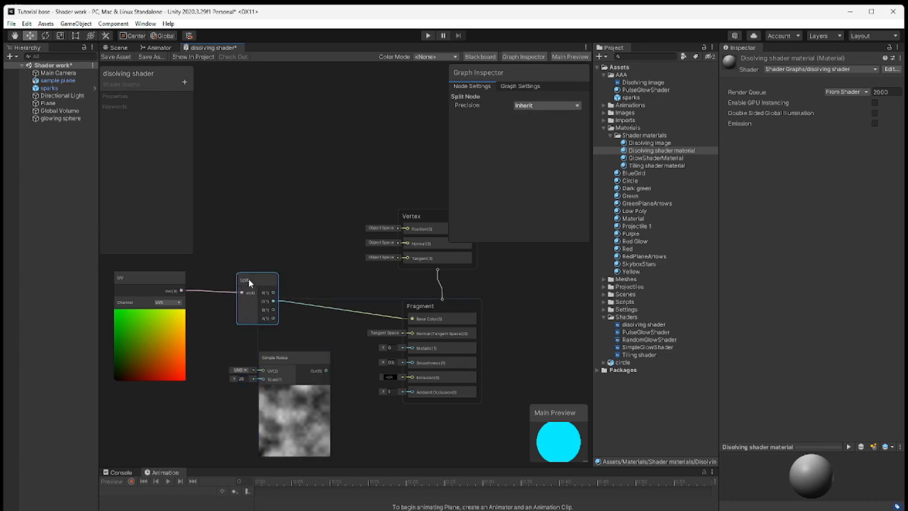
left_click(293, 359)
left_click_drag(294, 359, 273, 386)
middle_click_drag(328, 410, 305, 372)
left_click_drag(255, 349, 398, 283)
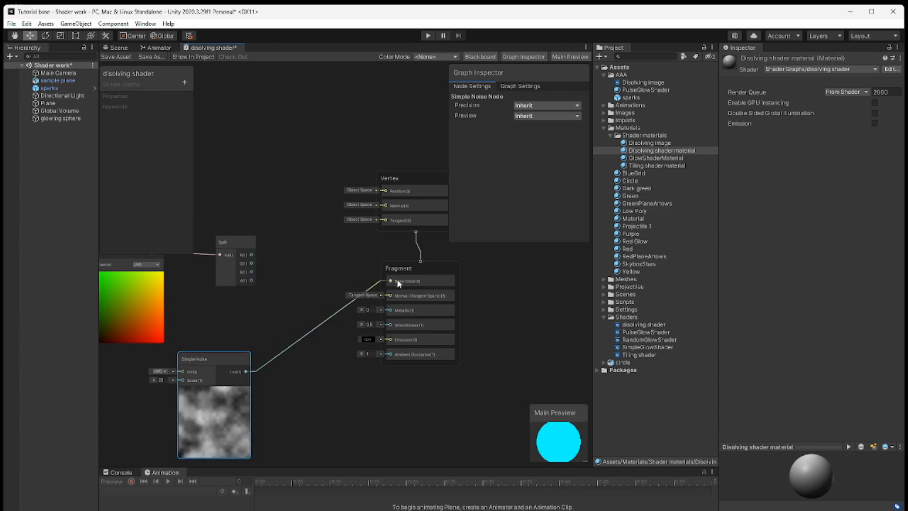
left_click(118, 57)
left_click(117, 47)
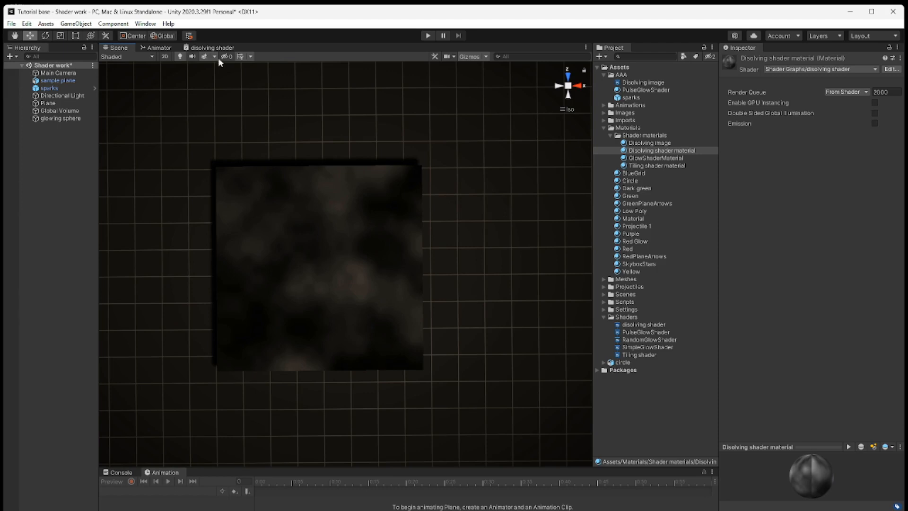
left_click(208, 48)
- Shift the Simple Noise node slightly toward the Fragment block, save the shader and recheck the plane in the scene
left_click_drag(217, 358, 237, 358)
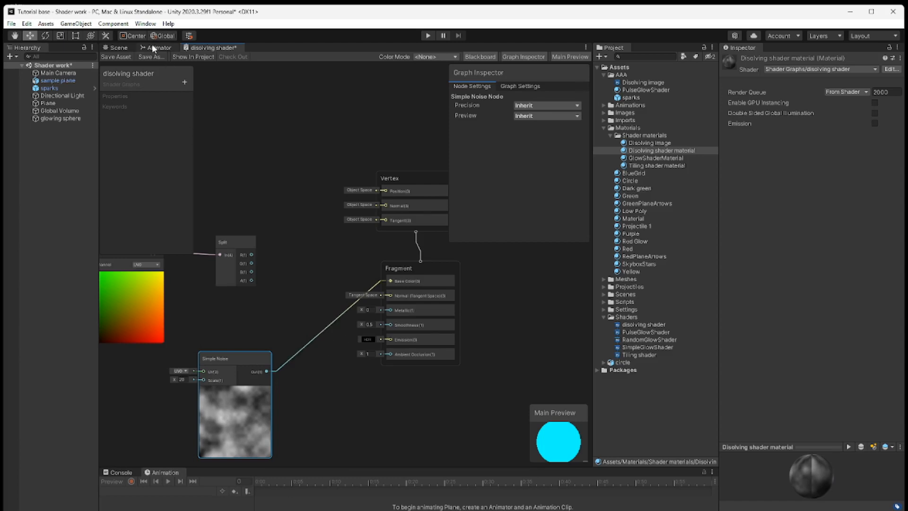
left_click(115, 56)
left_click(117, 49)
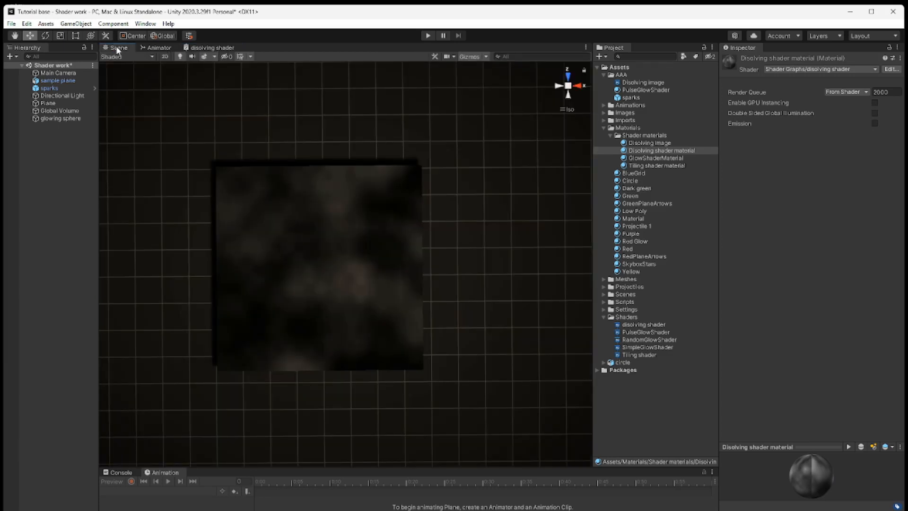
left_click(202, 48)
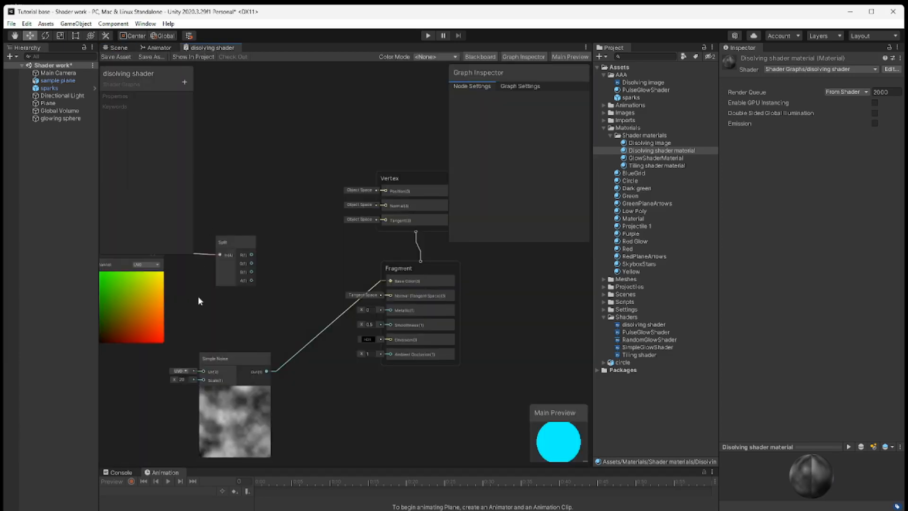
- Make room beside the Split and Simple Noise nodes and place an Add node between them and the Fragment block
middle_click_drag(300, 392, 333, 405)
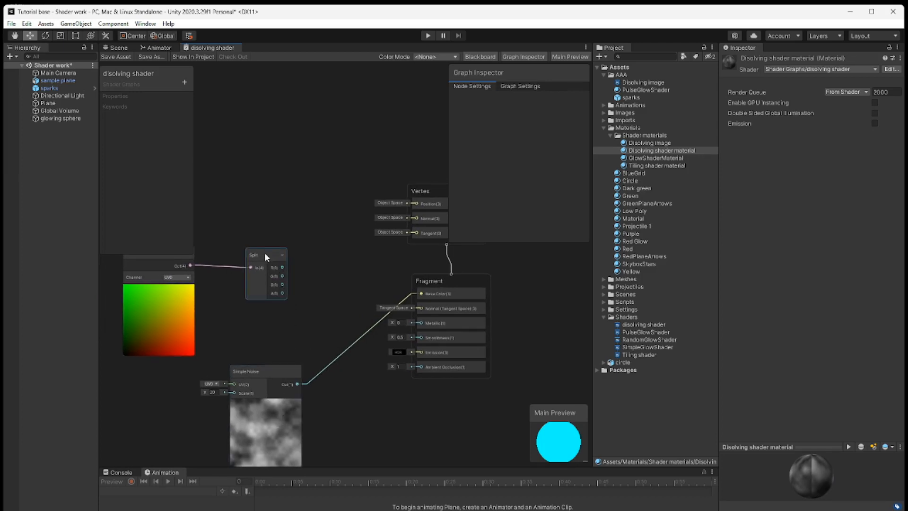
left_click_drag(264, 252, 249, 259)
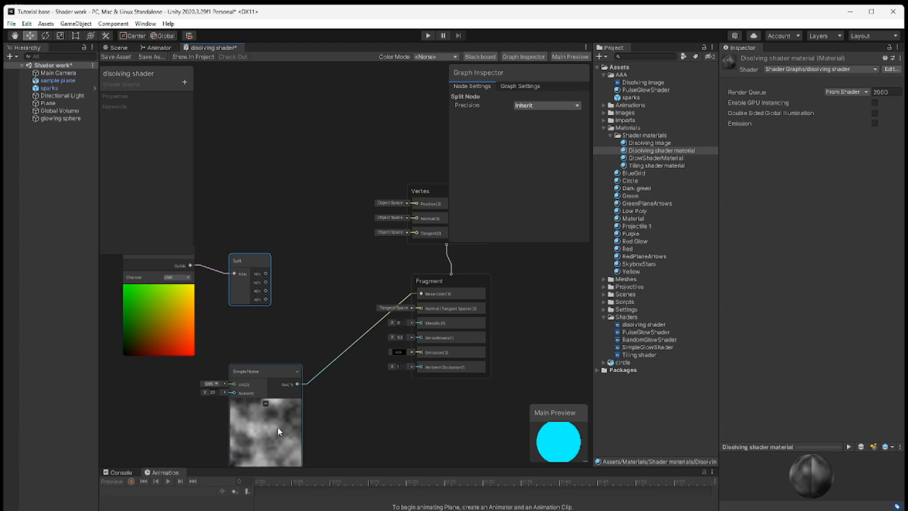
left_click_drag(265, 367, 262, 362)
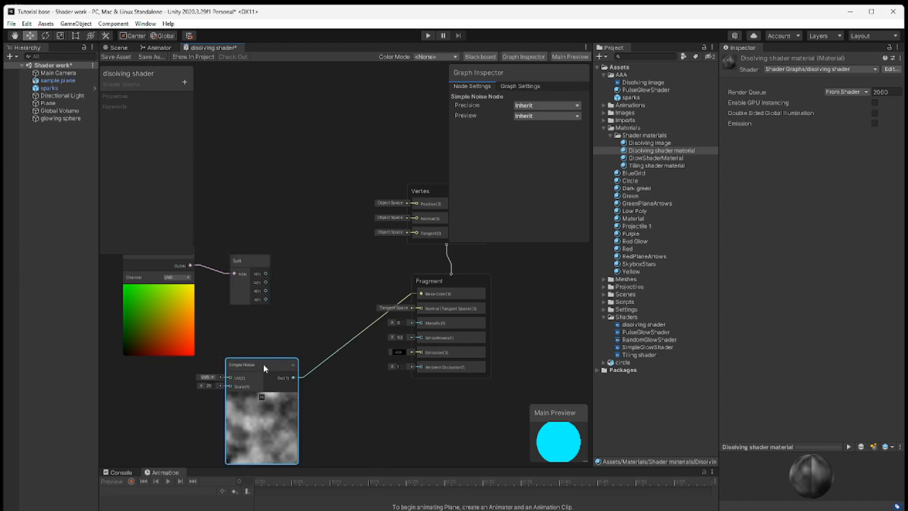
right_click(326, 287)
left_click(350, 292)
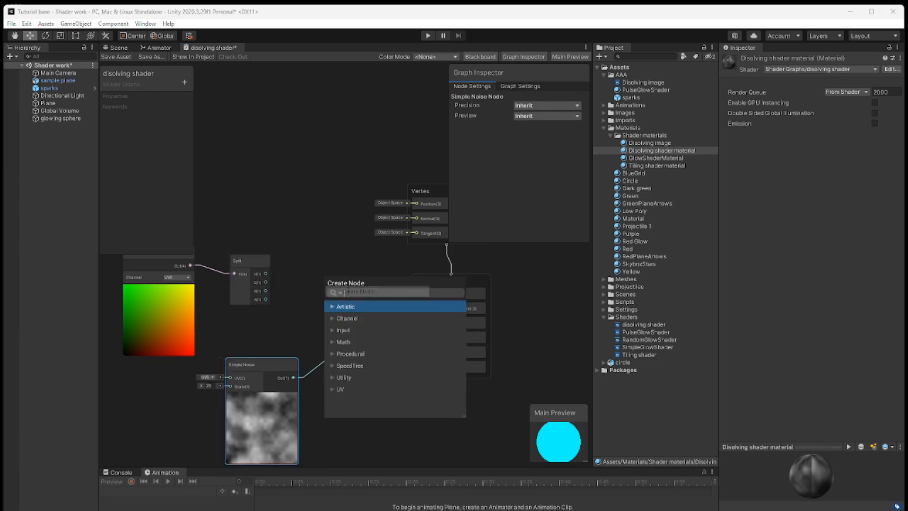
type("add")
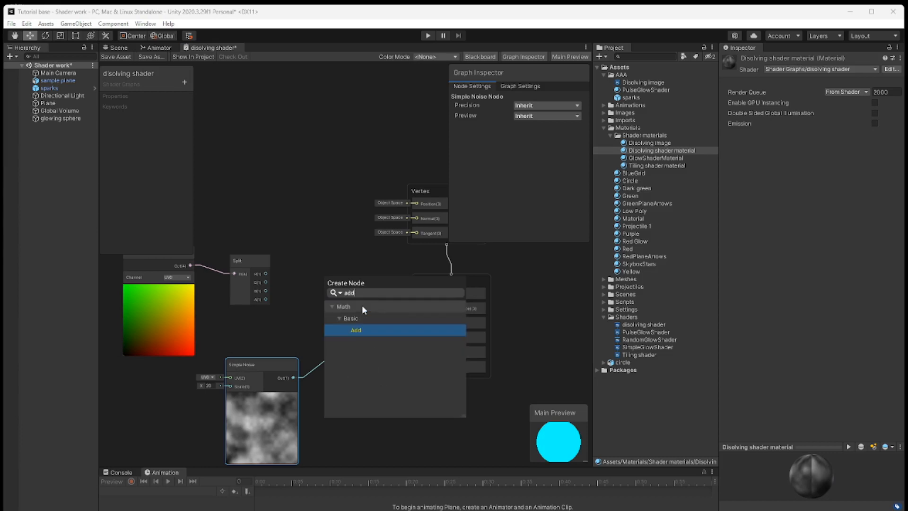
key("Return")
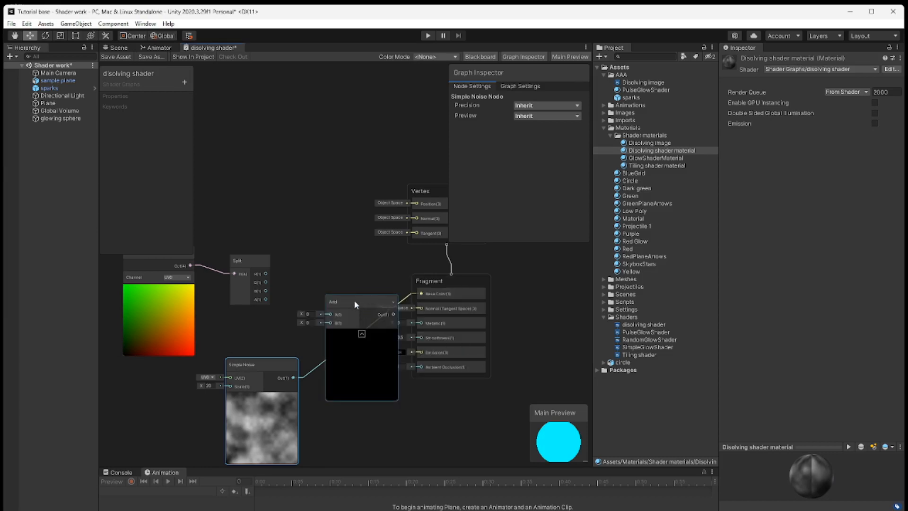
left_click_drag(353, 300, 336, 273)
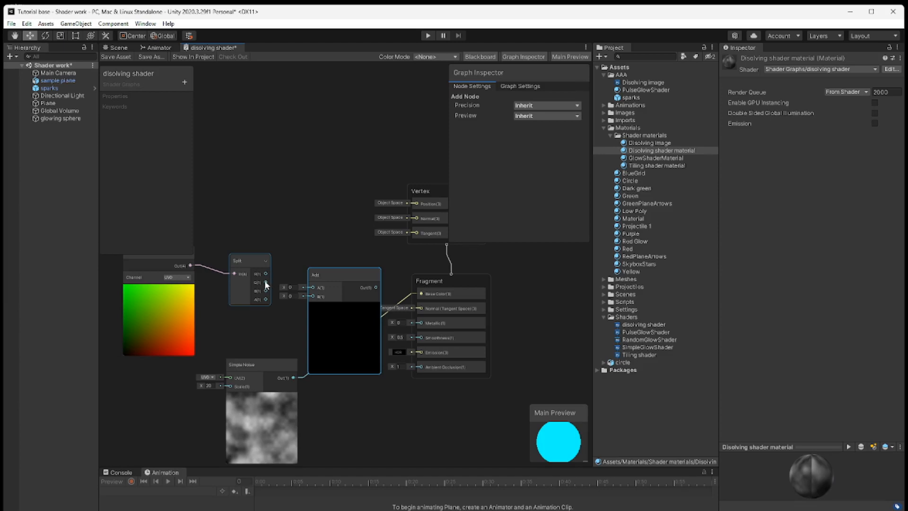
- Connect the Split node's G output to the Add node's A input and the Simple Noise output to its B input
left_click_drag(265, 282, 312, 287)
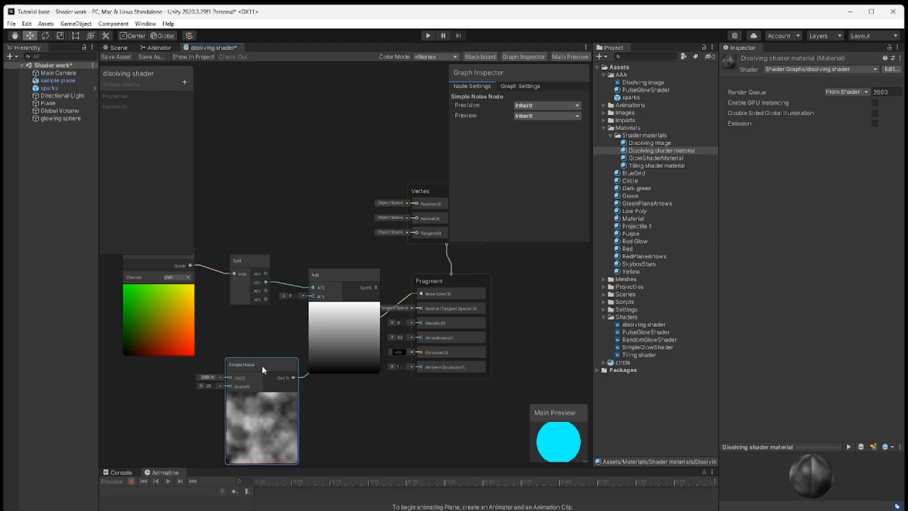
left_click_drag(262, 365, 249, 373)
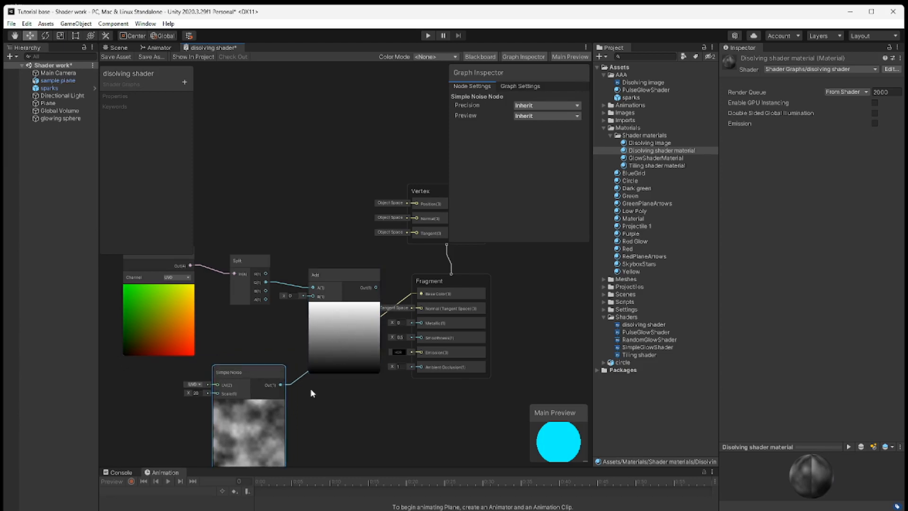
left_click_drag(264, 376, 321, 301)
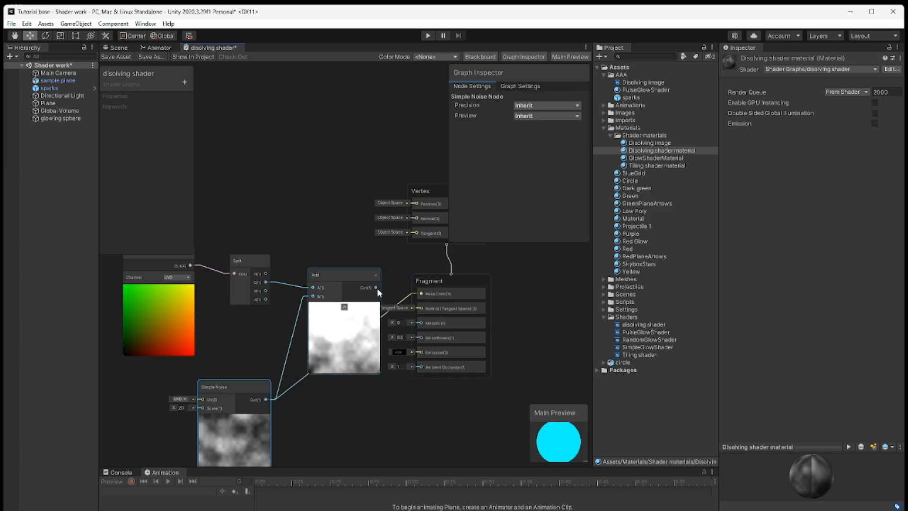
- Connect the Add node's output to Base Color and save the shader to view the combined gradient and noise on the plane
left_click_drag(375, 287, 479, 304)
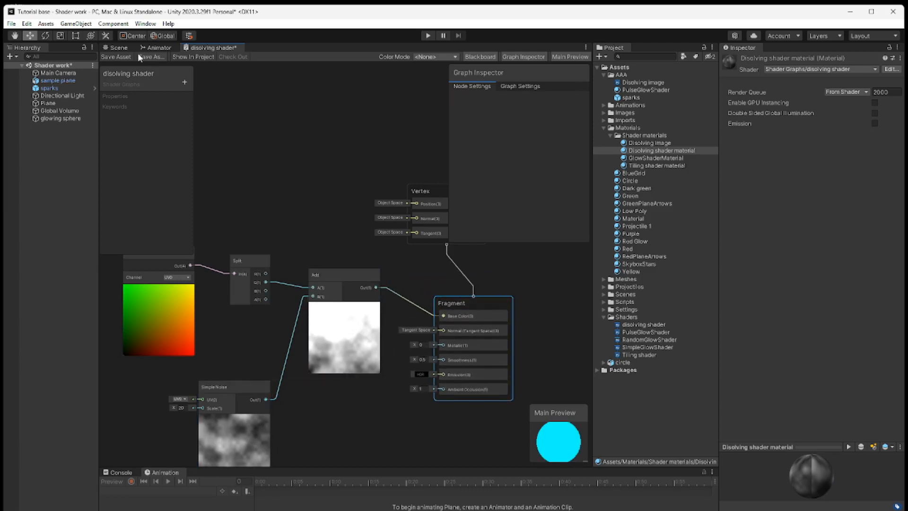
left_click(115, 57)
left_click(117, 48)
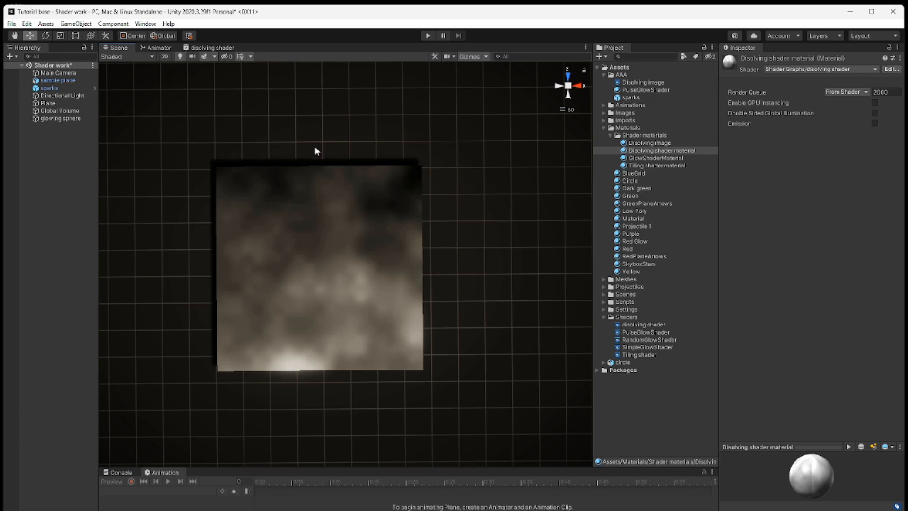
left_click(205, 49)
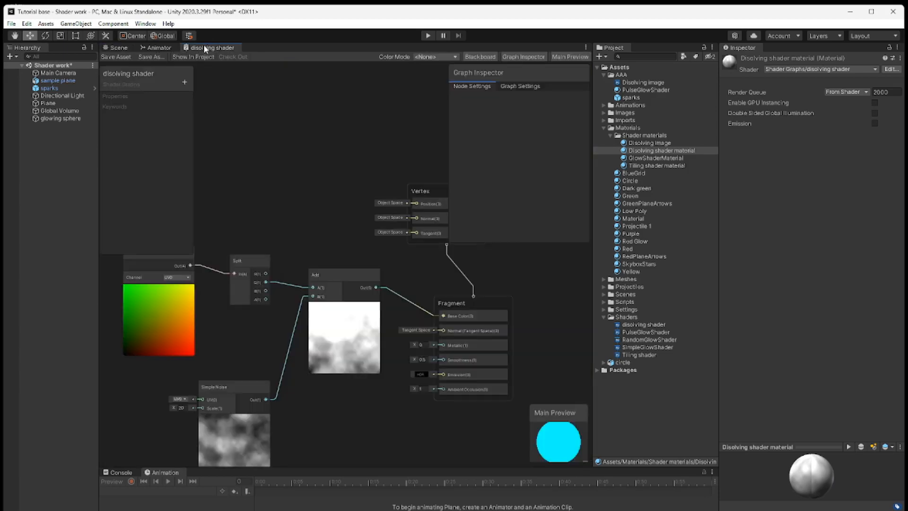
- Add a second UV node and place it before the Simple Noise node's inputs, below the first UV node
middle_click_drag(356, 432, 472, 378)
left_click(342, 336)
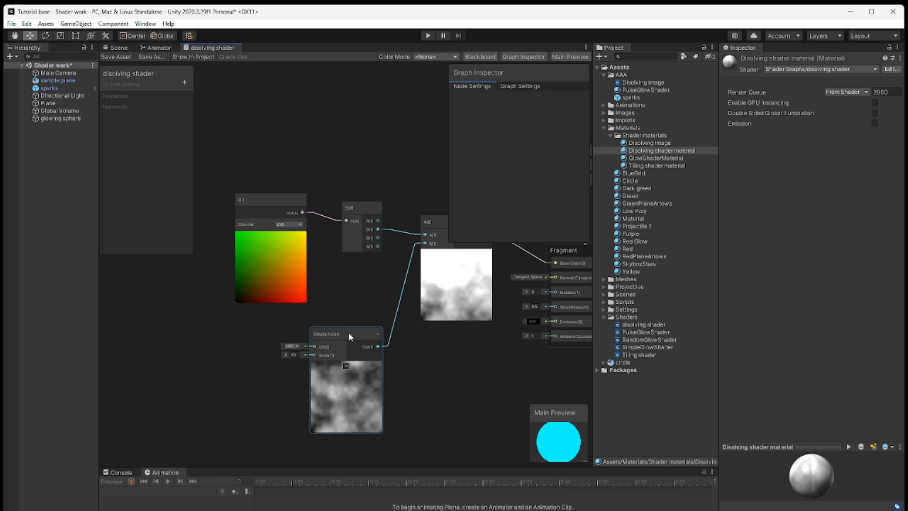
left_click_drag(348, 332, 348, 336)
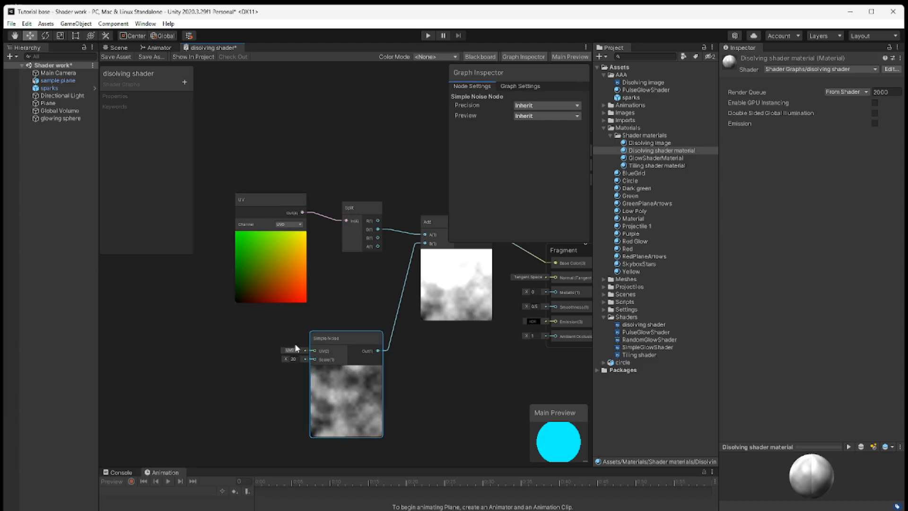
right_click(176, 353)
left_click(187, 357)
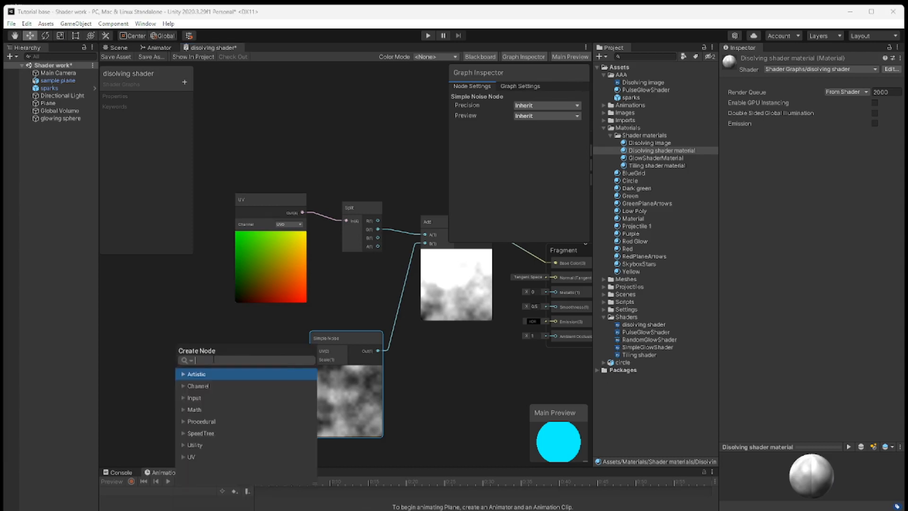
type("uv")
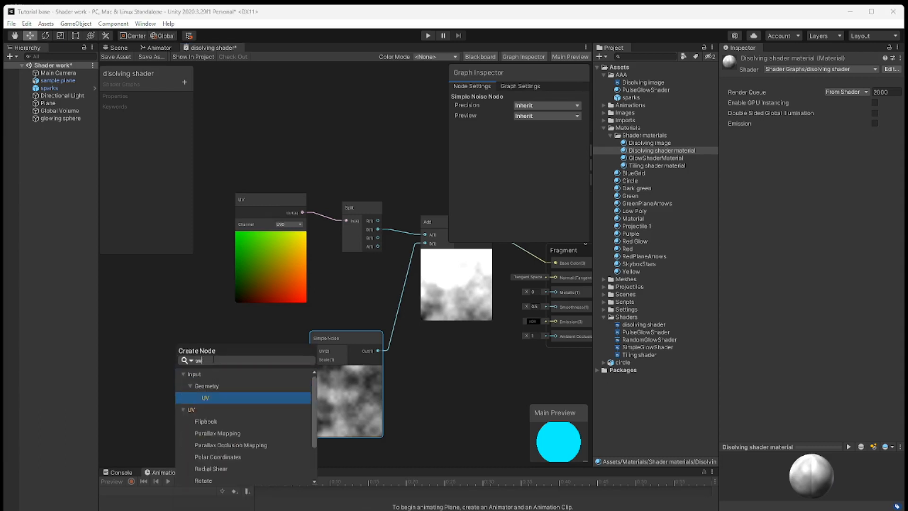
key("Return")
left_click_drag(212, 369, 153, 342)
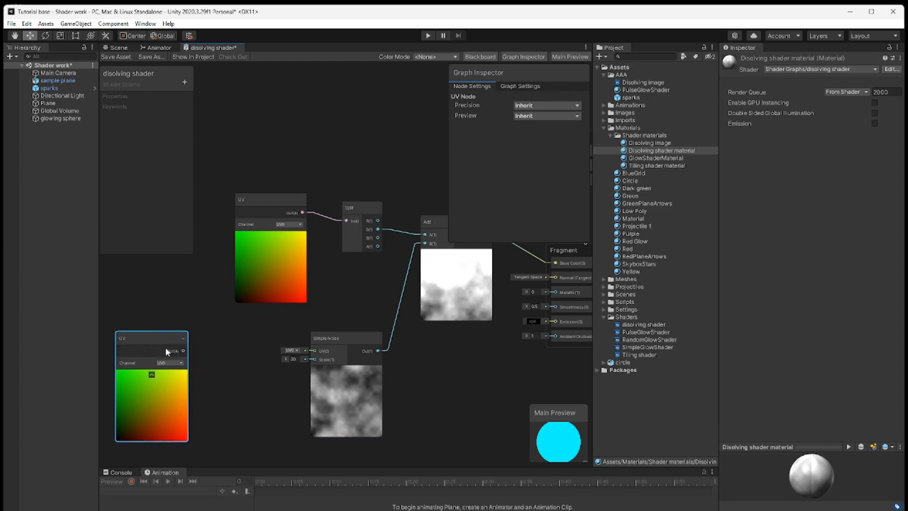
- Add a Tiling And Offset node before Simple Noise and connect the second UV node's output to its UV input
right_click(220, 370)
left_click(251, 375)
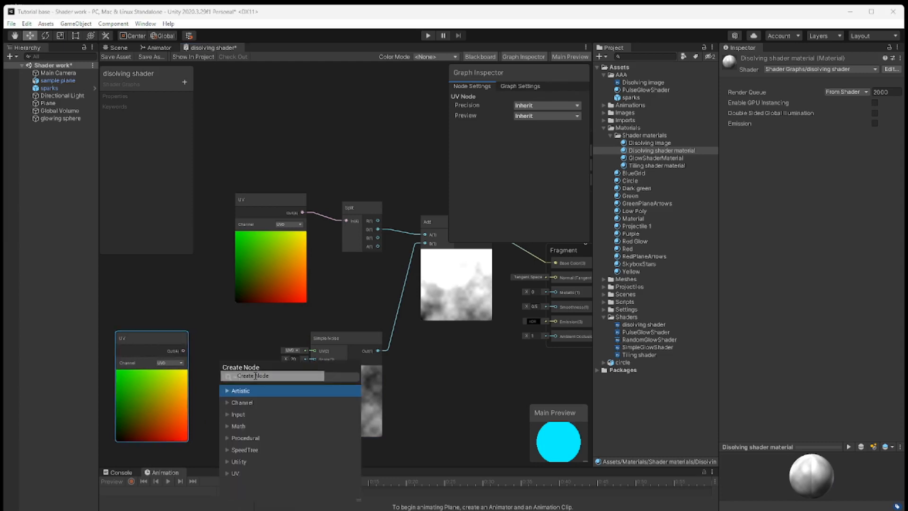
type("til")
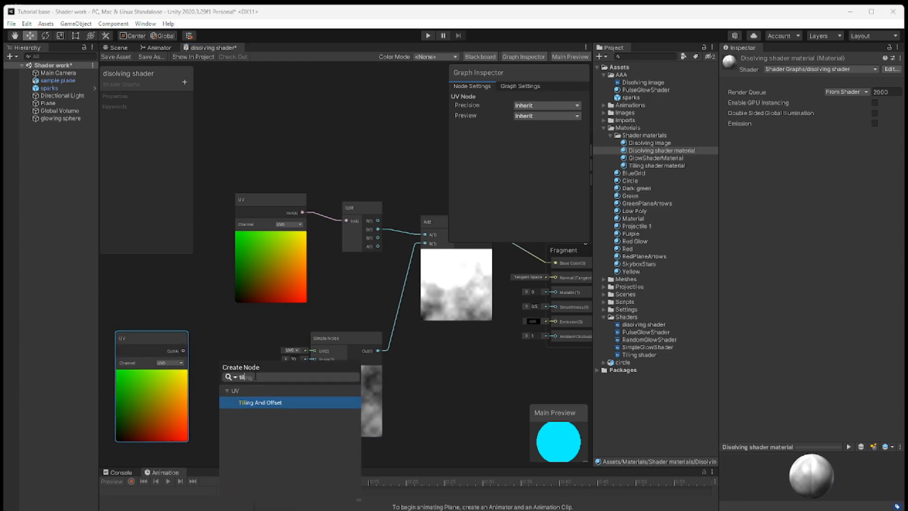
left_click(265, 402)
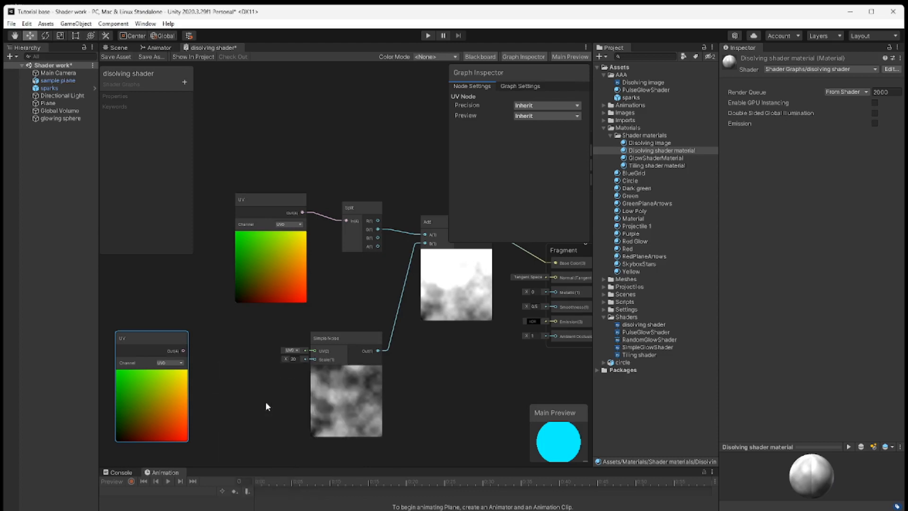
left_click_drag(167, 336, 243, 398)
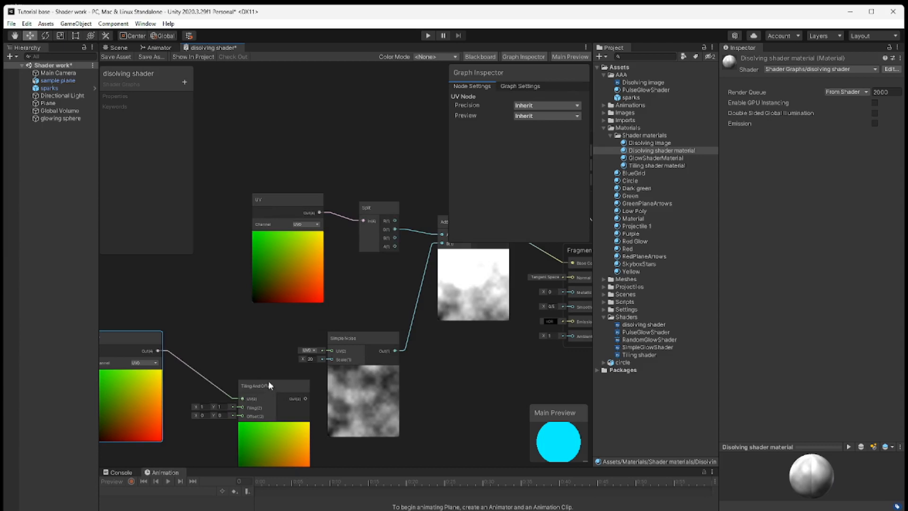
- Position the Tiling And Offset node slightly below the Simple Noise node, leaving room before its inputs for more nodes
left_click_drag(268, 385, 262, 377)
scroll(277, 409, "down", 2)
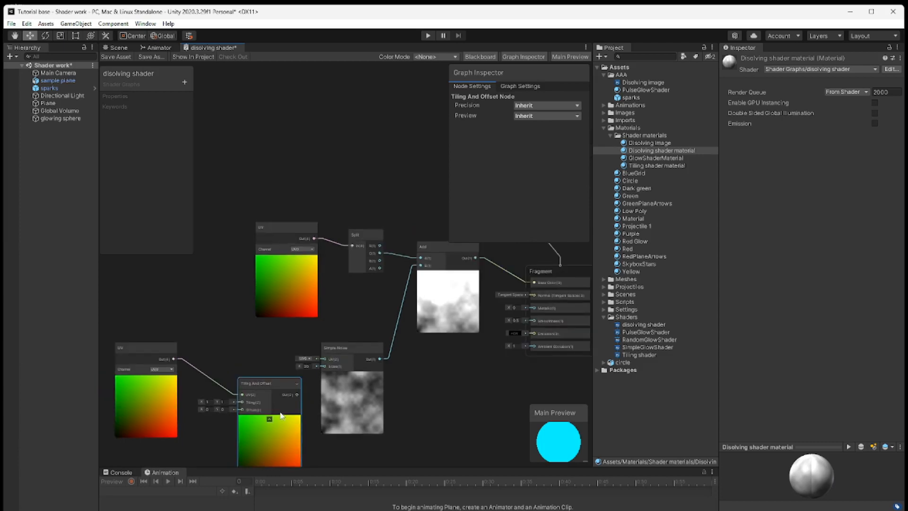
scroll(281, 416, "down", 1)
left_click(161, 363)
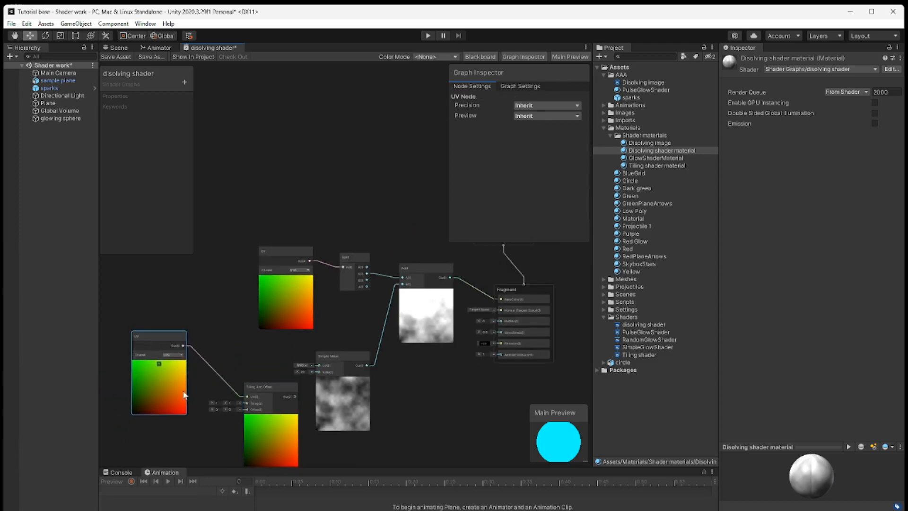
scroll(312, 435, "down", 2)
scroll(327, 435, "up", 4)
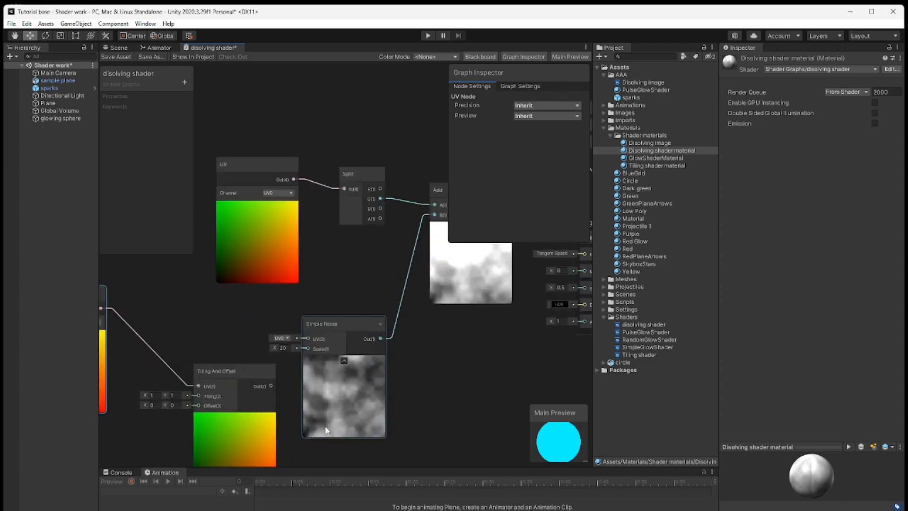
middle_click_drag(401, 354, 411, 354)
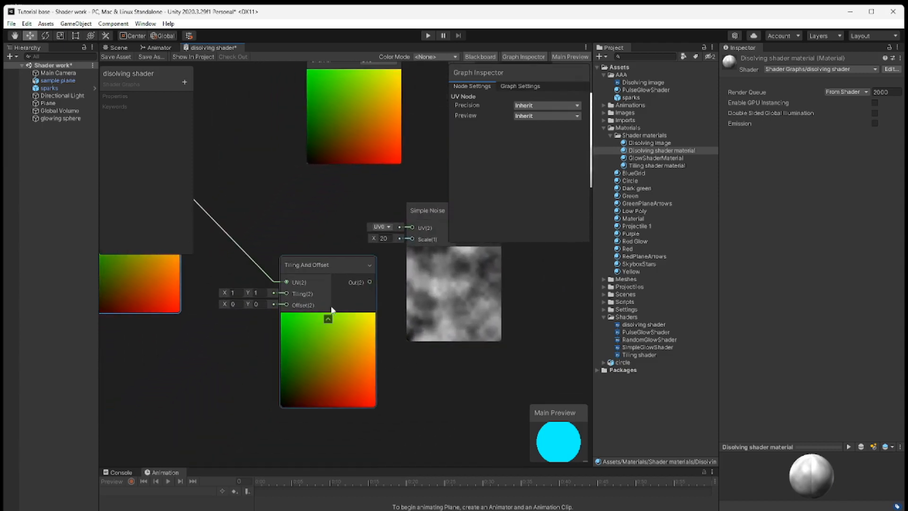
left_click_drag(330, 266, 321, 277)
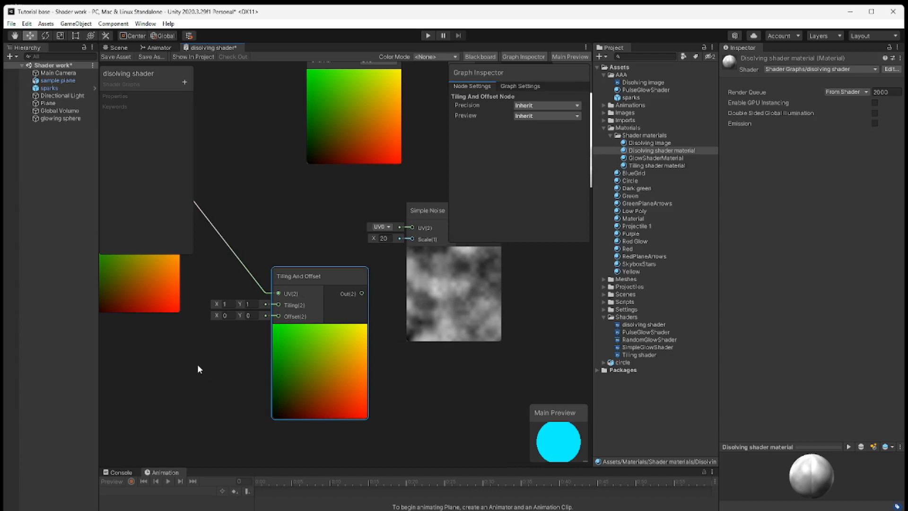
- Add a Time node and place it below the second UV node, well before the Tiling And Offset inputs
right_click(179, 373)
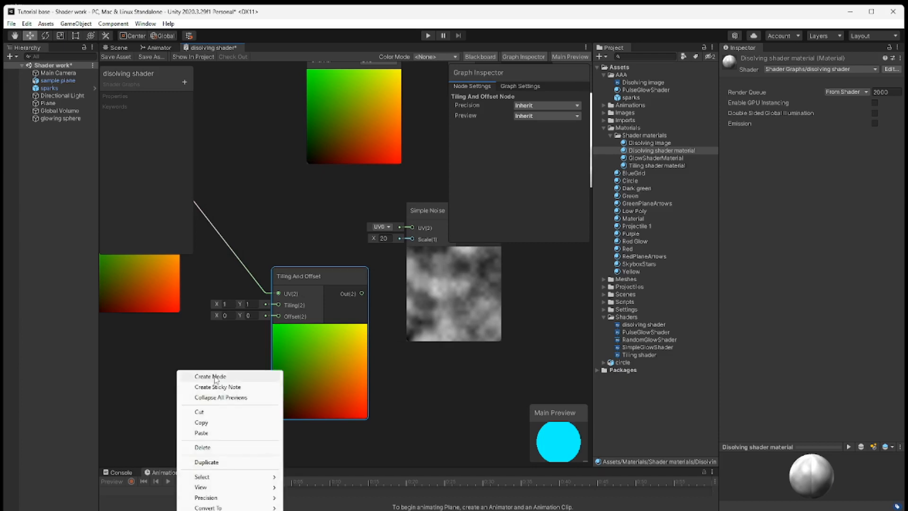
left_click(221, 375)
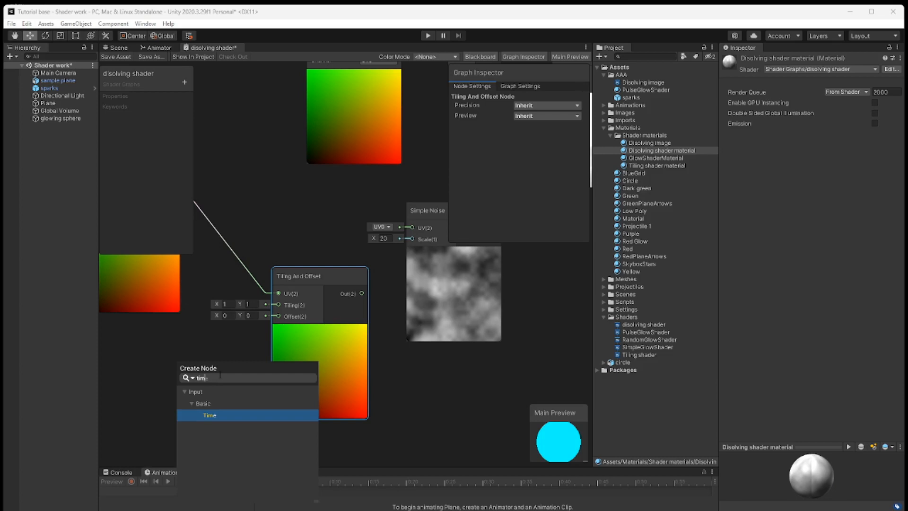
key("Return")
left_click_drag(209, 391, 148, 376)
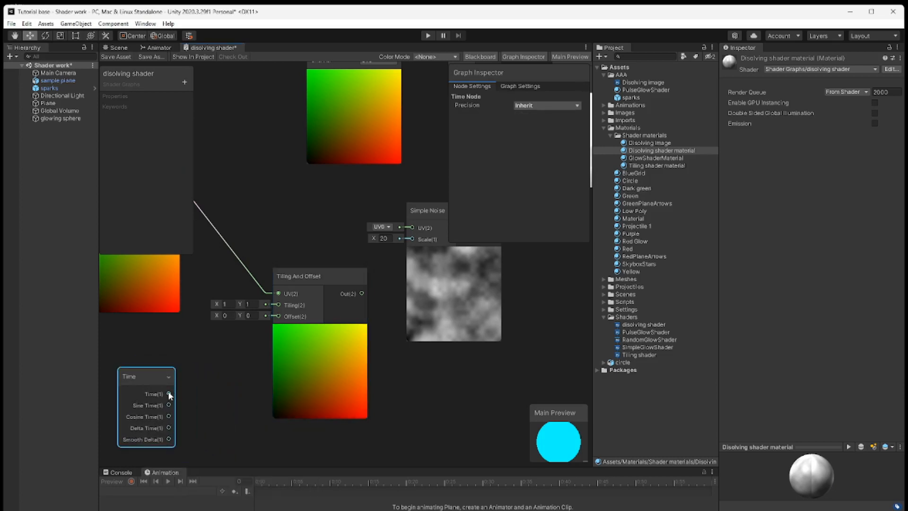
left_click_drag(210, 364, 204, 368)
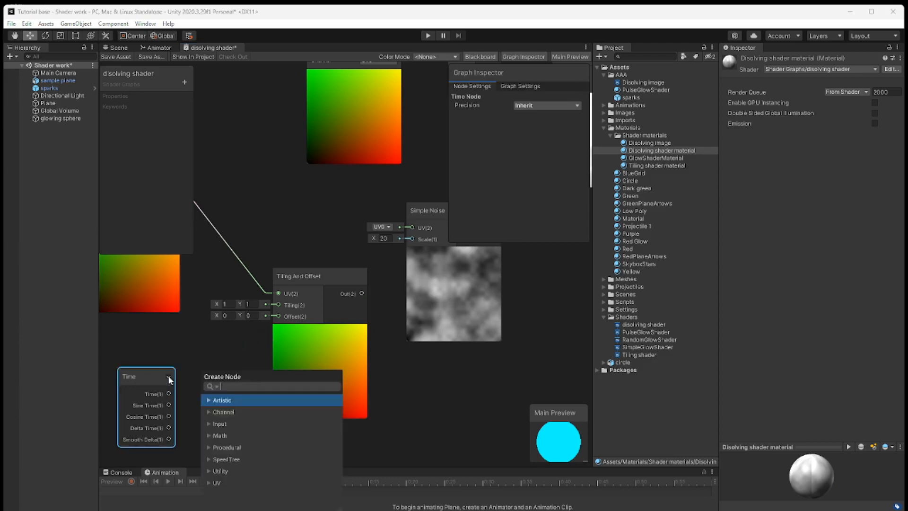
left_click(203, 354)
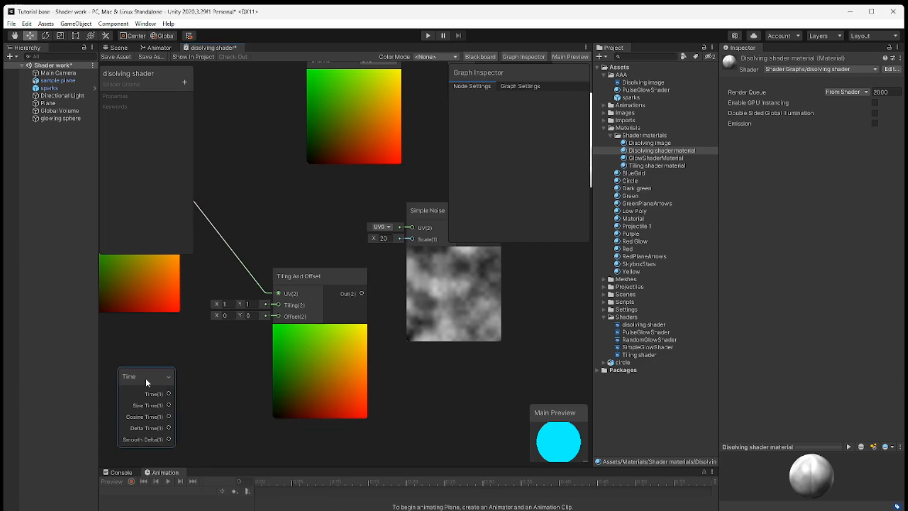
left_click_drag(146, 378, 163, 384)
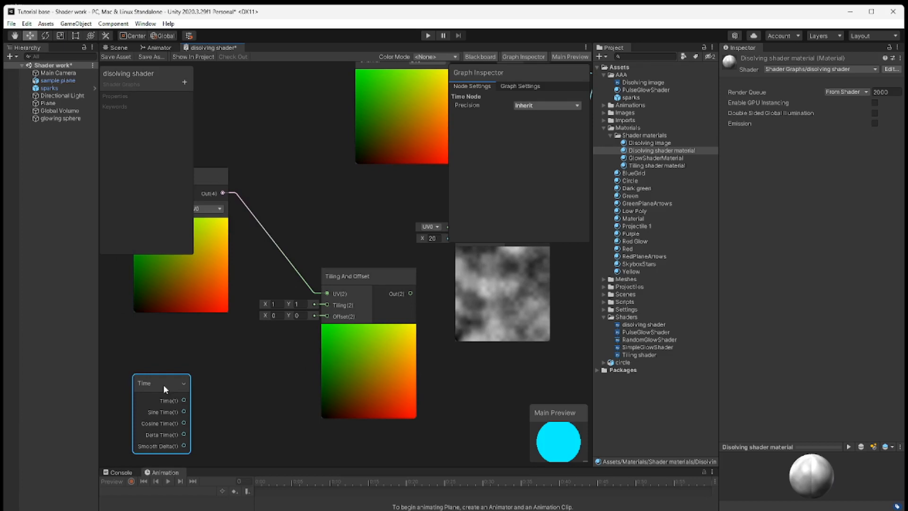
left_click_drag(151, 384, 143, 382)
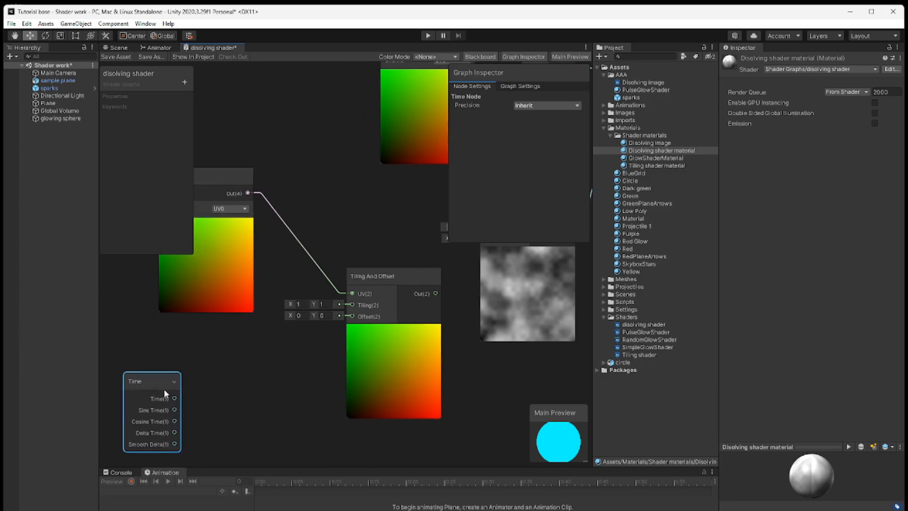
- Add a Vector 2 node and place it between the Time node and the Tiling And Offset node
right_click(237, 382)
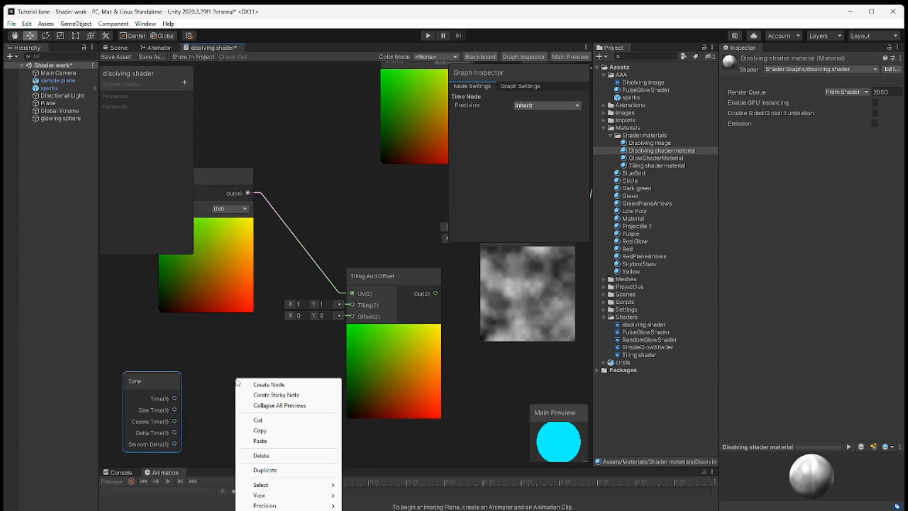
left_click(279, 385)
type("vec")
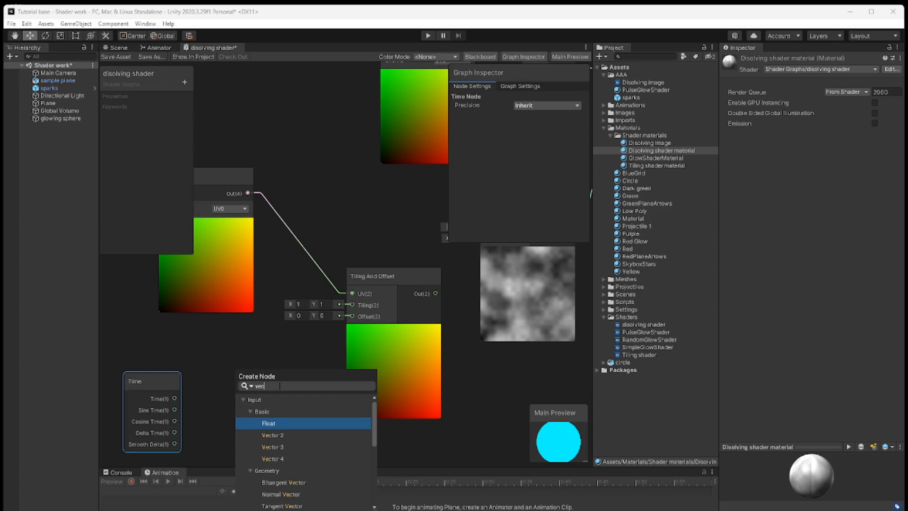
key("Return")
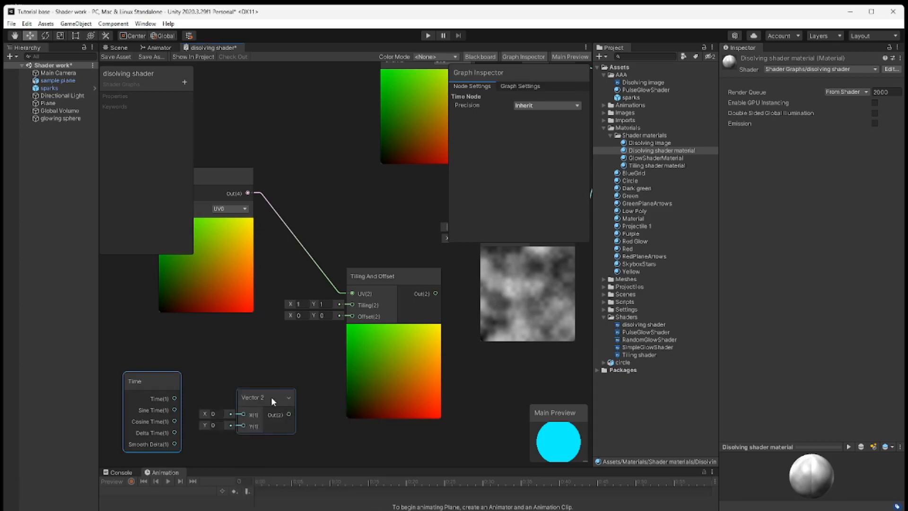
left_click_drag(271, 397, 272, 379)
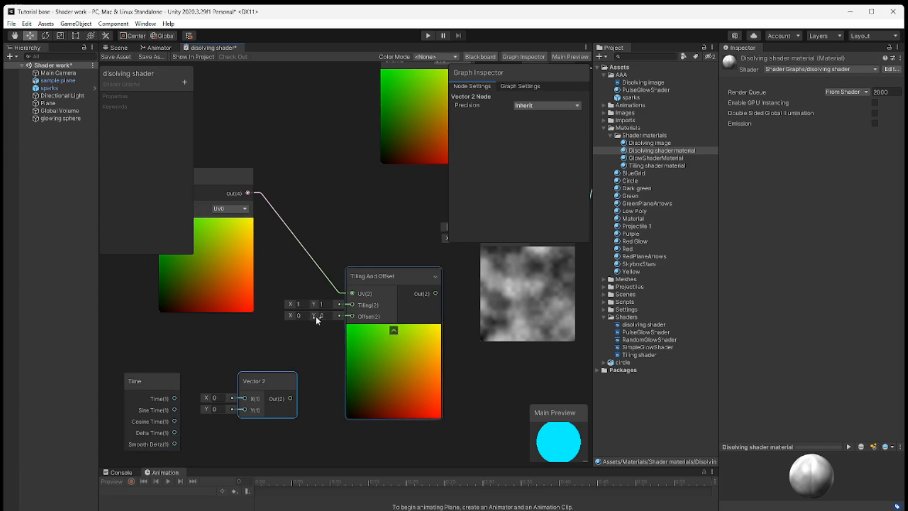
left_click_drag(274, 381, 283, 376)
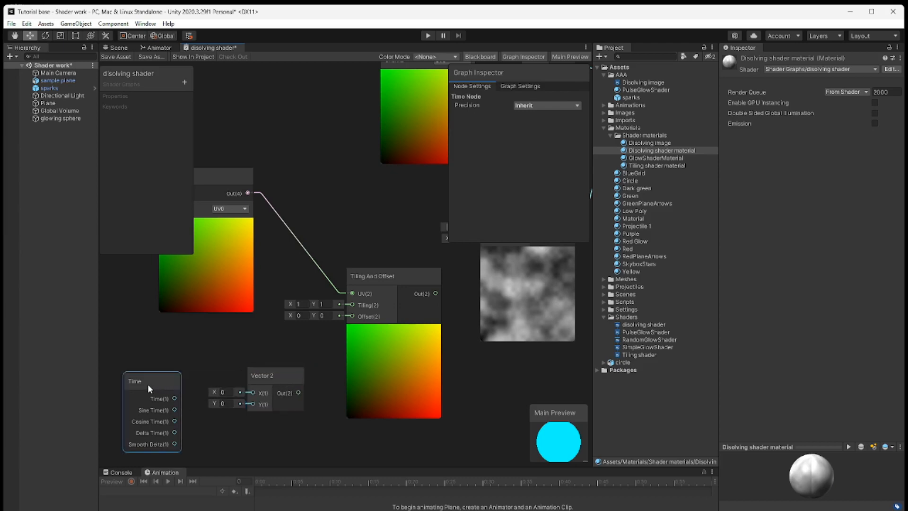
- Connect the Time output to the Vector 2 node's Y input and the Vector 2 output to Tiling And Offset's Offset input
left_click_drag(148, 384, 281, 409)
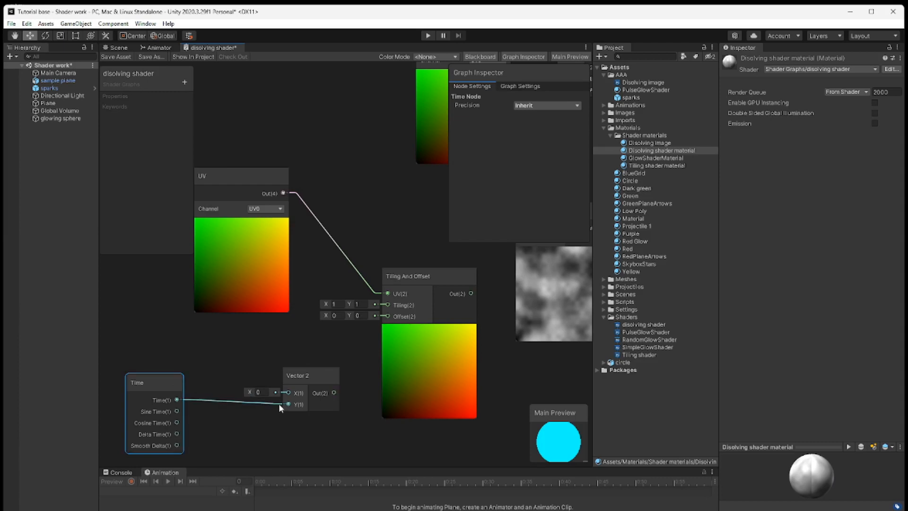
left_click_drag(310, 373, 294, 356)
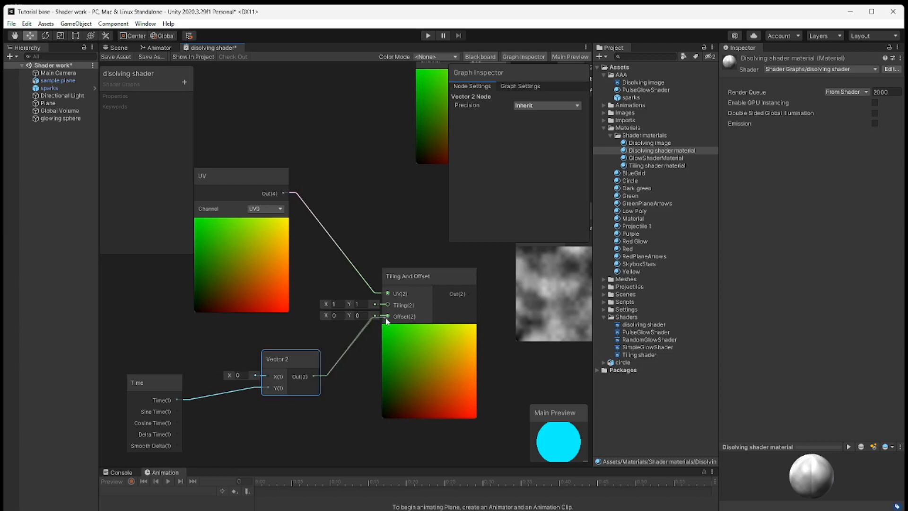
left_click_drag(389, 318, 389, 317)
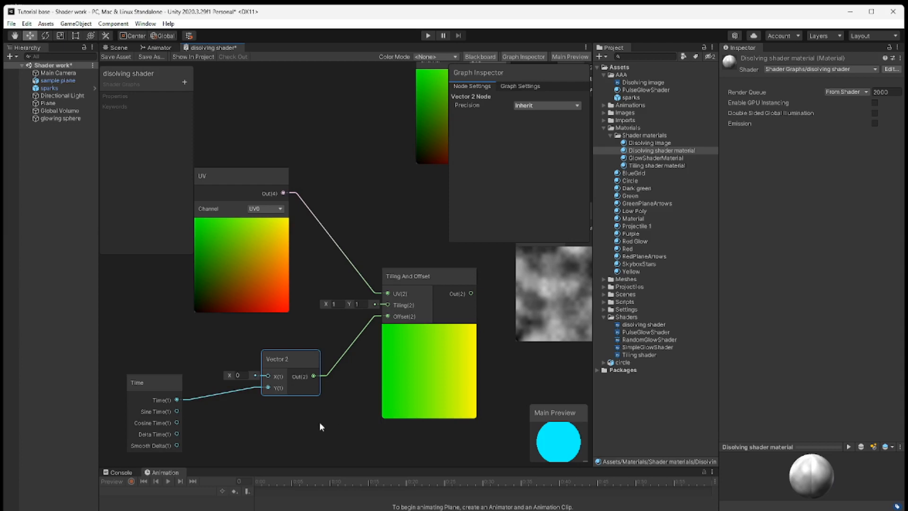
- Connect the Tiling And Offset output to Simple Noise's UV input and save the shader to view the moving noise on the plane
middle_click_drag(319, 423, 295, 428)
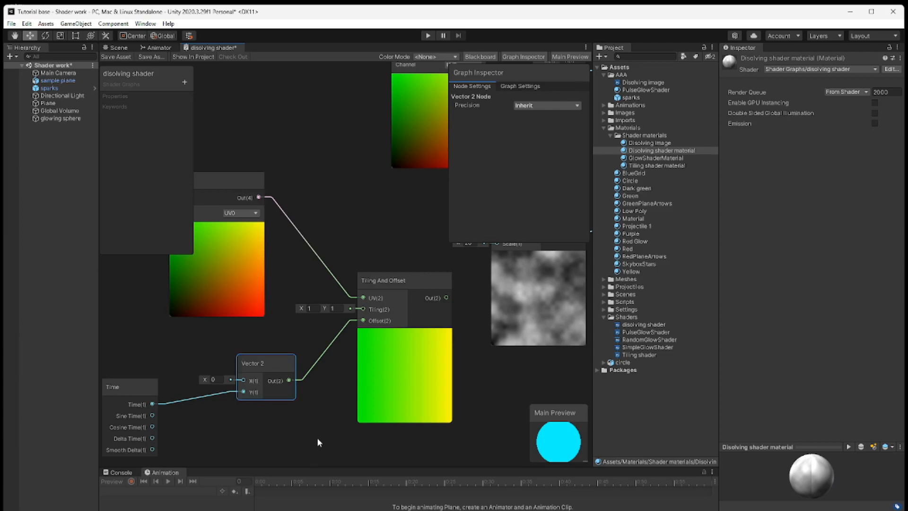
middle_click_drag(324, 441, 224, 459)
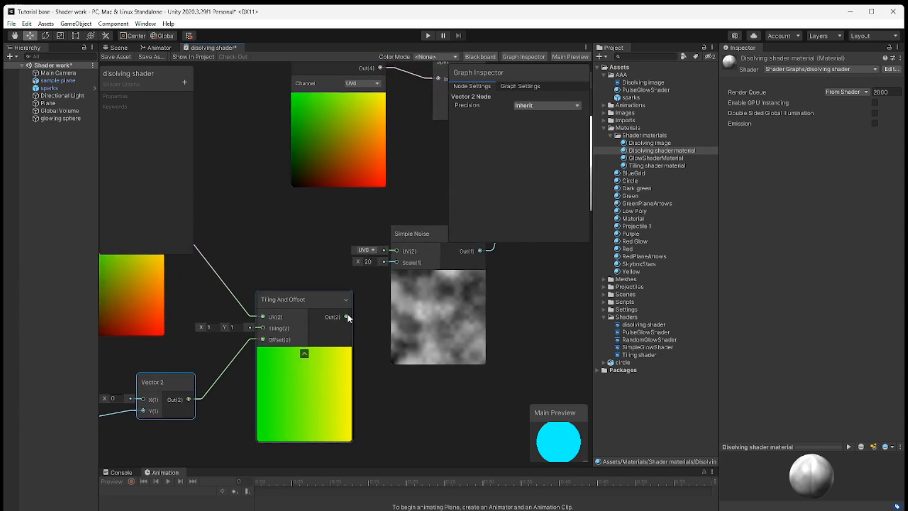
left_click_drag(385, 258, 397, 251)
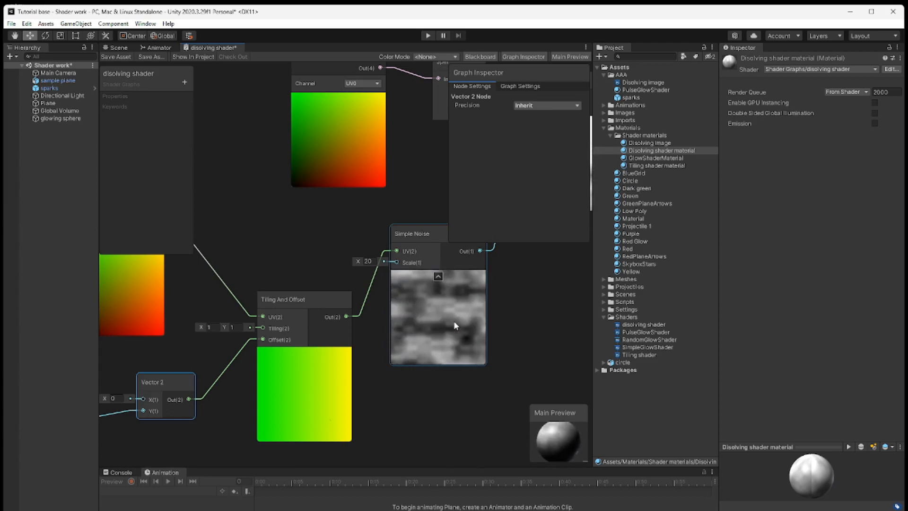
left_click(116, 57)
left_click(115, 47)
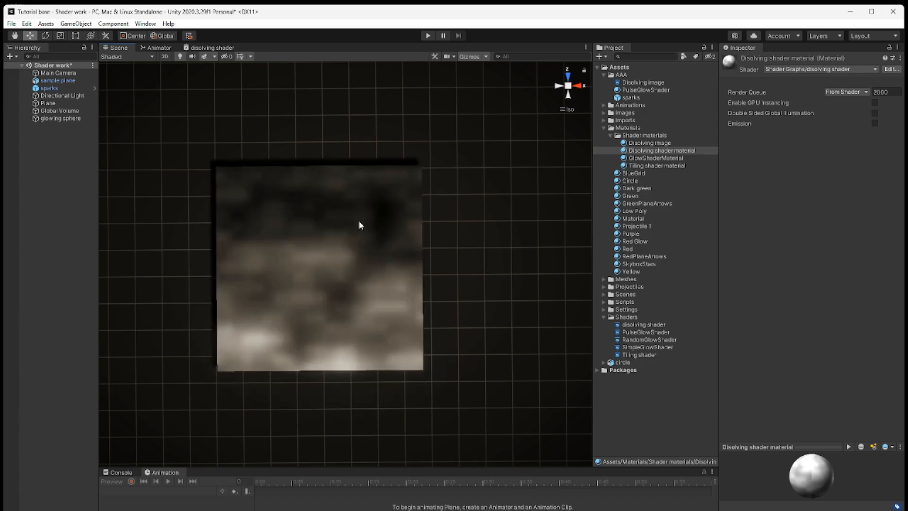
- Return to the disolving shader graph and delete the UV node connected to Tiling And Offset
left_click(208, 48)
scroll(410, 401, "down", 3)
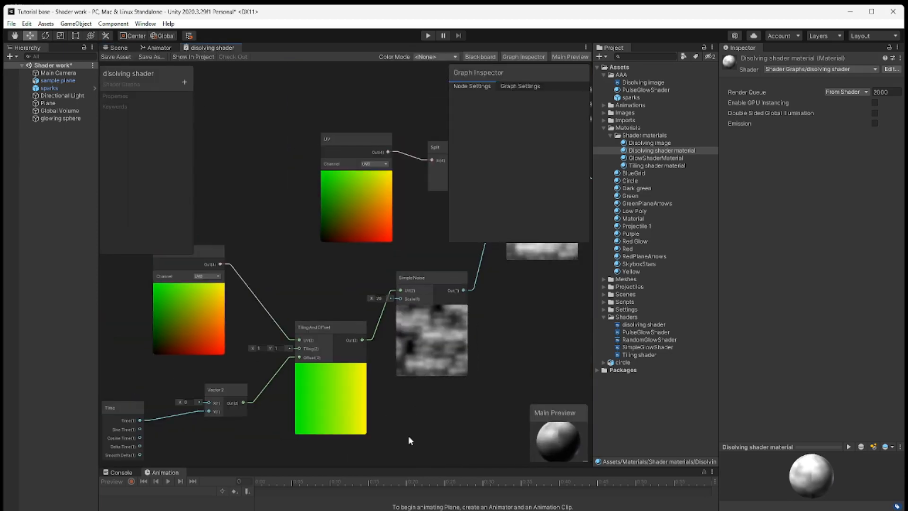
middle_click_drag(416, 432, 461, 406)
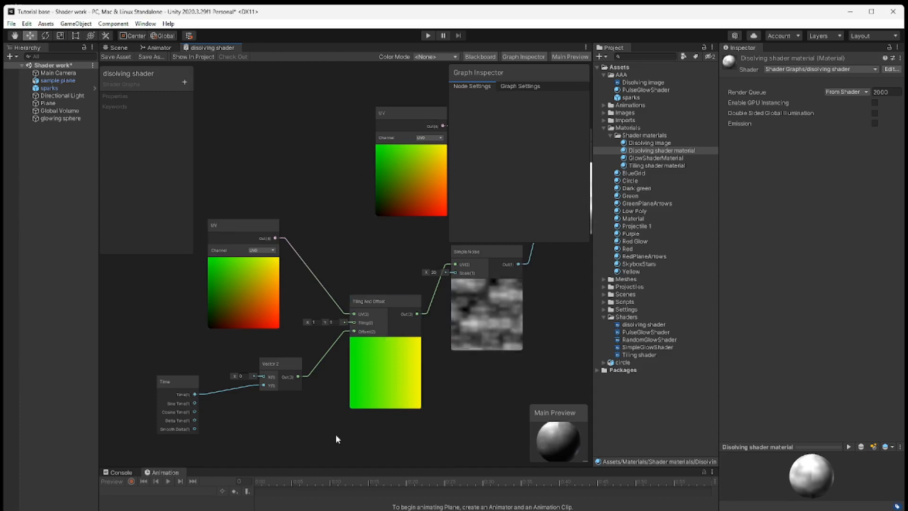
middle_click_drag(333, 423, 339, 431)
left_click(268, 251)
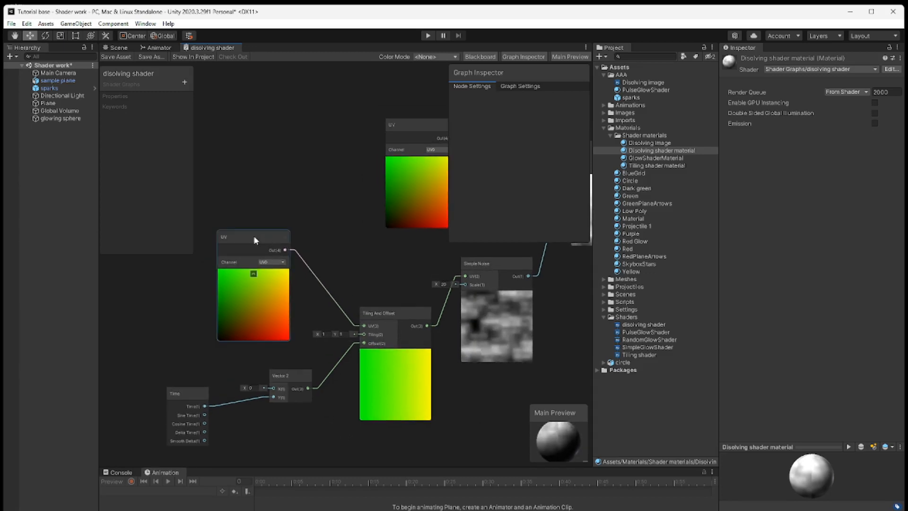
left_click(249, 238)
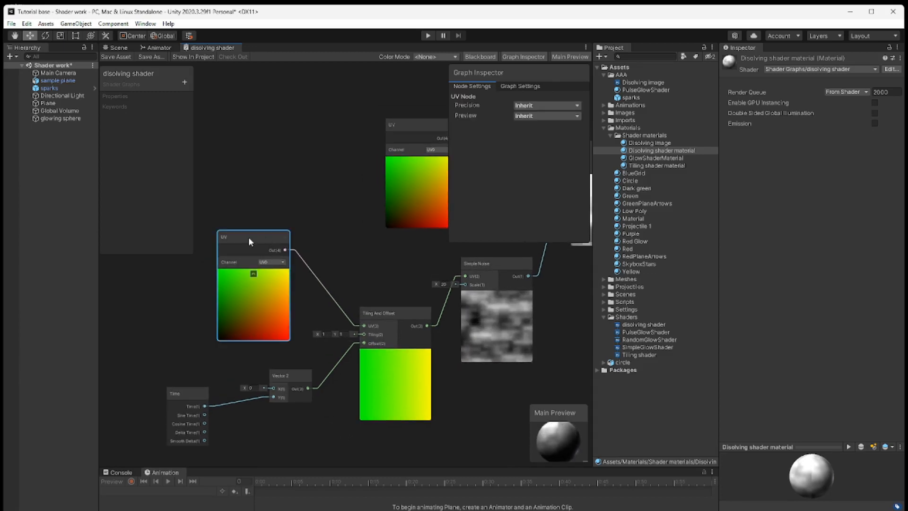
key("Delete")
- Save the shader, check the animated noise on the plane in the scene, and return to the shader graph
scroll(248, 237, "up", 1)
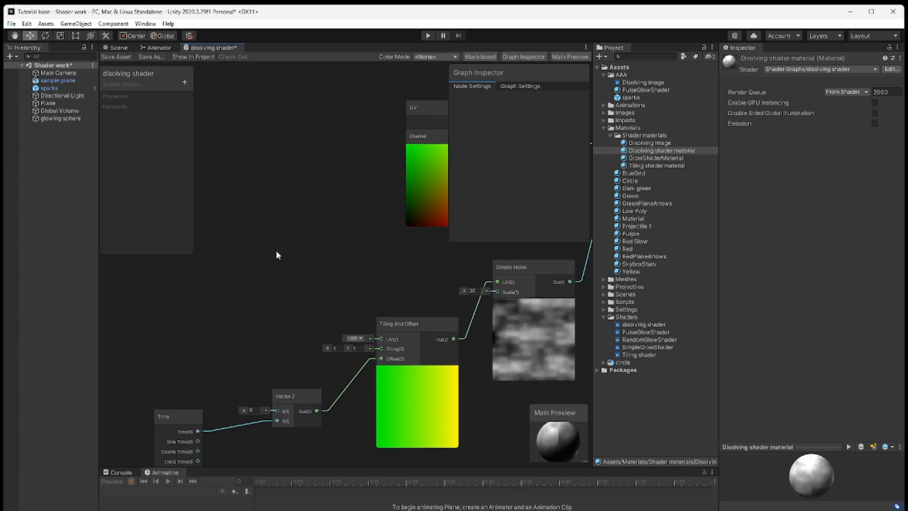
left_click(122, 56)
left_click(118, 47)
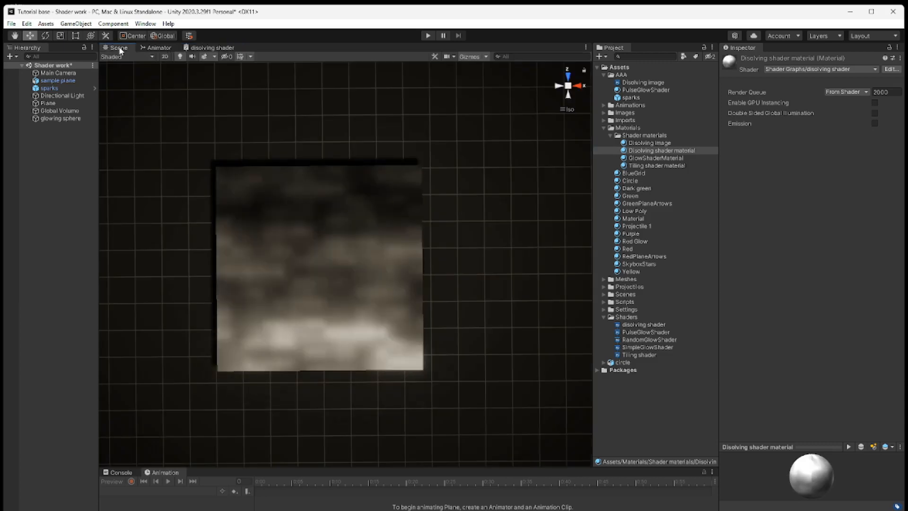
left_click(212, 47)
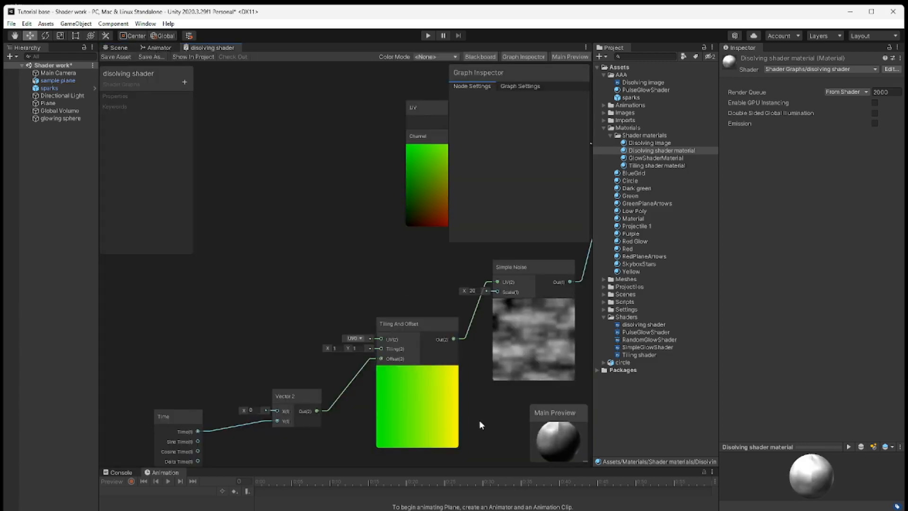
middle_click_drag(478, 420, 296, 457)
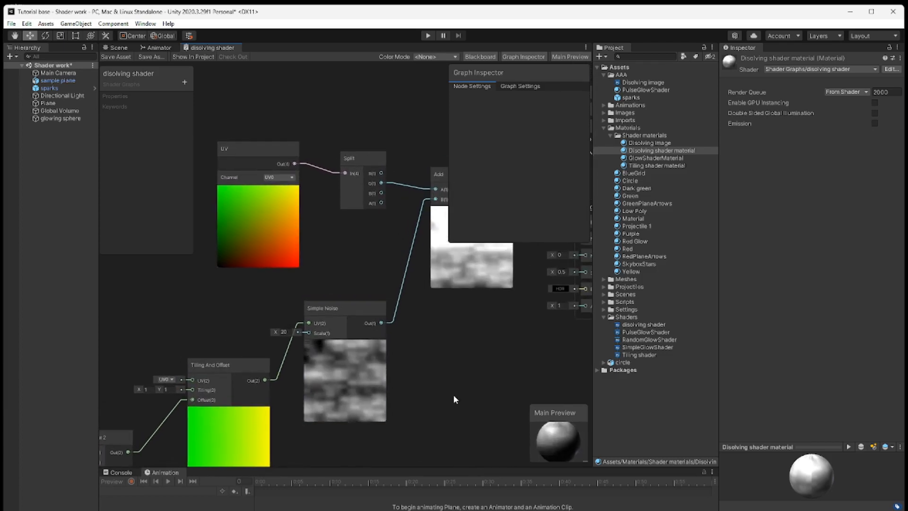
middle_click_drag(453, 394, 395, 425)
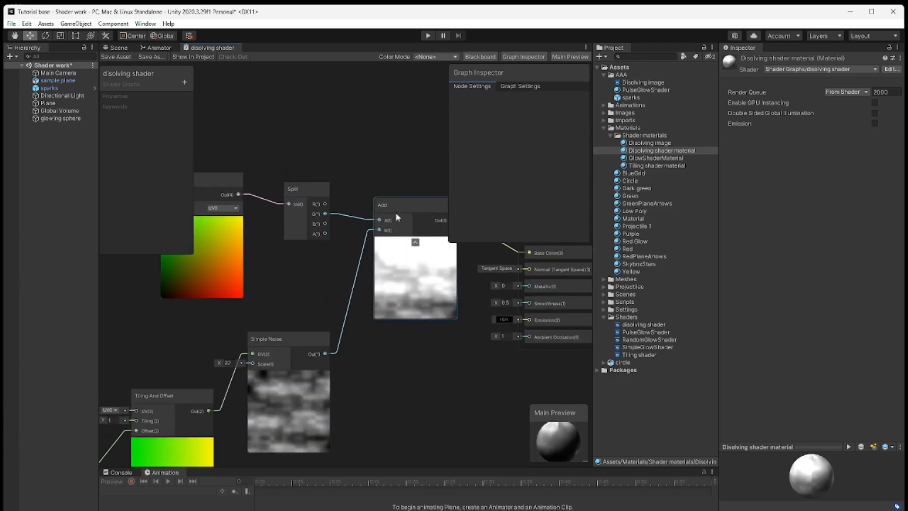
middle_click_drag(457, 357, 381, 353)
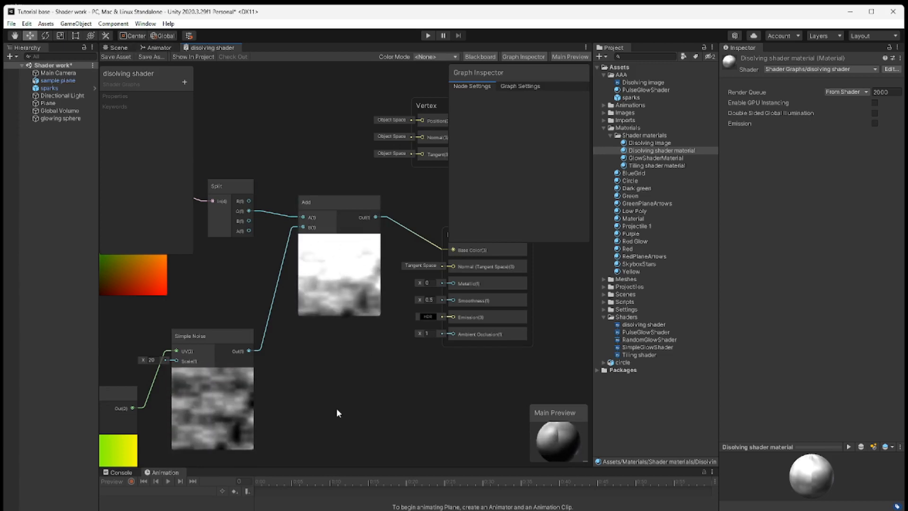
middle_click_drag(345, 395, 389, 343)
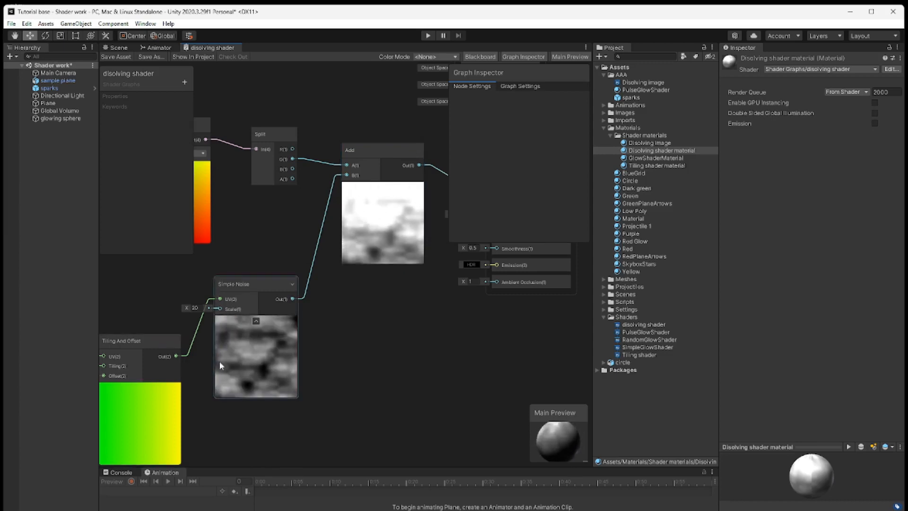
- Rearrange the Time, Vector 2, Tiling And Offset and Simple Noise nodes into a compact row below the UV node
middle_click_drag(248, 430, 318, 382)
scroll(319, 382, "down", 2)
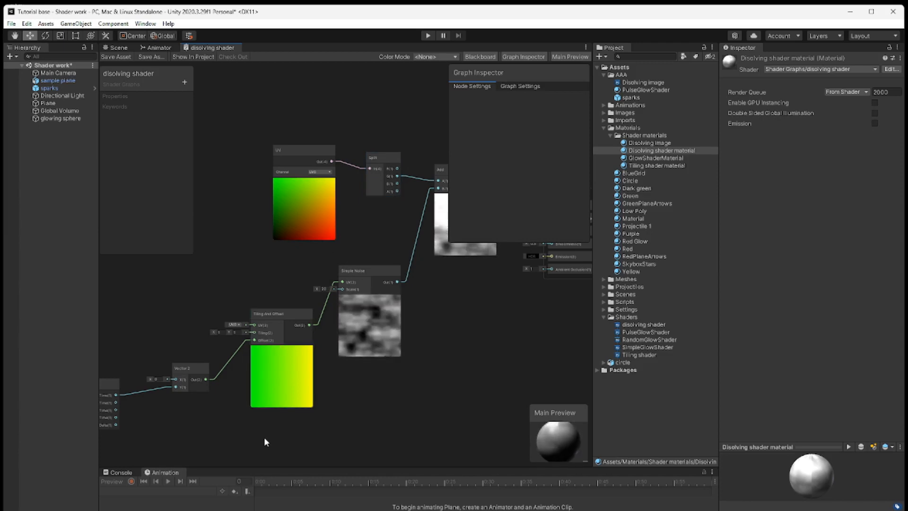
middle_click_drag(238, 433, 275, 421)
left_click_drag(135, 373, 161, 309)
left_click_drag(295, 355, 246, 296)
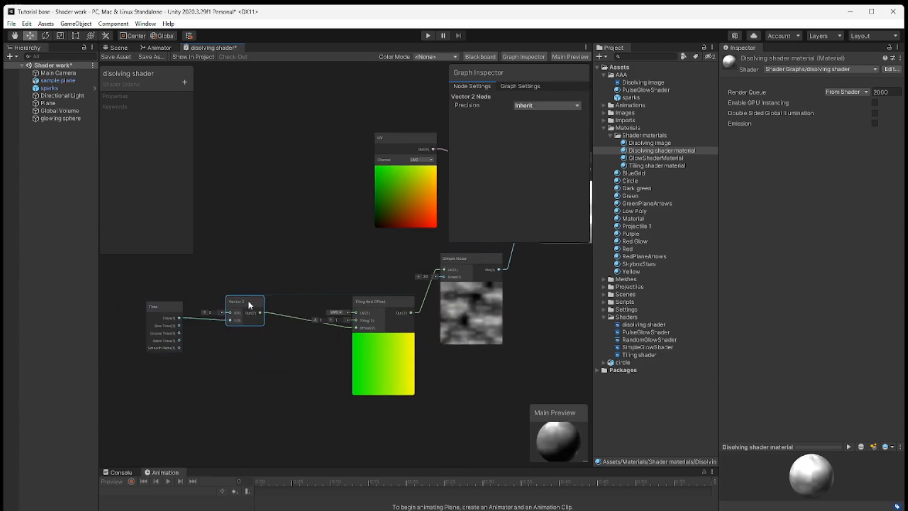
left_click(383, 299)
left_click_drag(383, 299, 328, 259)
middle_click_drag(414, 372, 220, 388)
left_click_drag(281, 278, 229, 276)
middle_click_drag(262, 375, 404, 367)
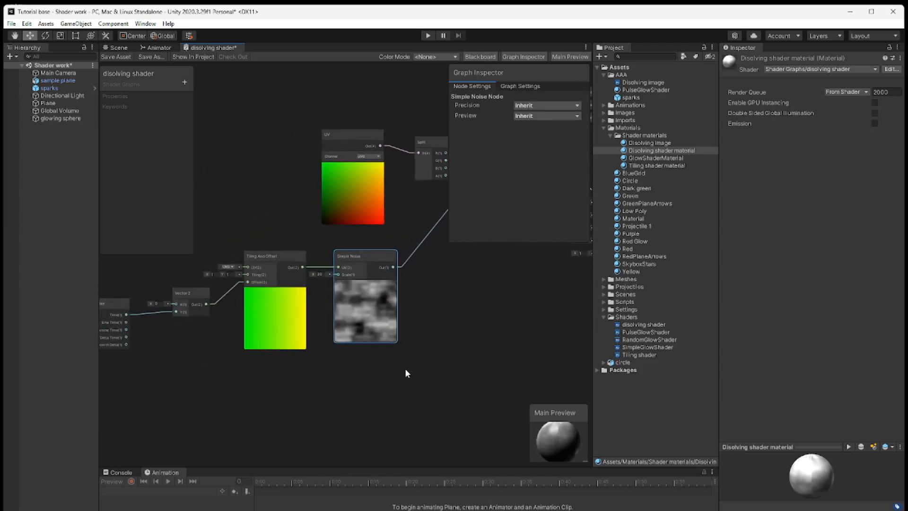
- Add a second UV node and place it below the Tiling And Offset node
right_click(302, 391)
left_click(356, 238)
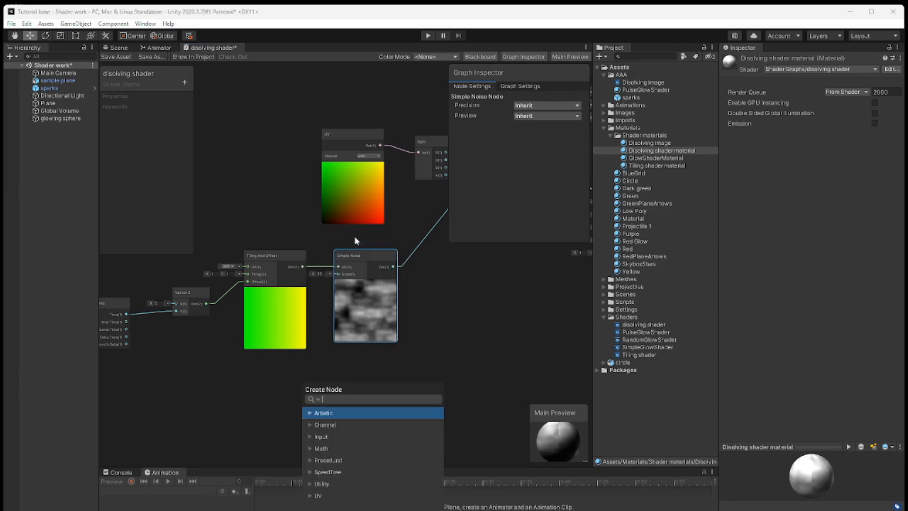
type("uV")
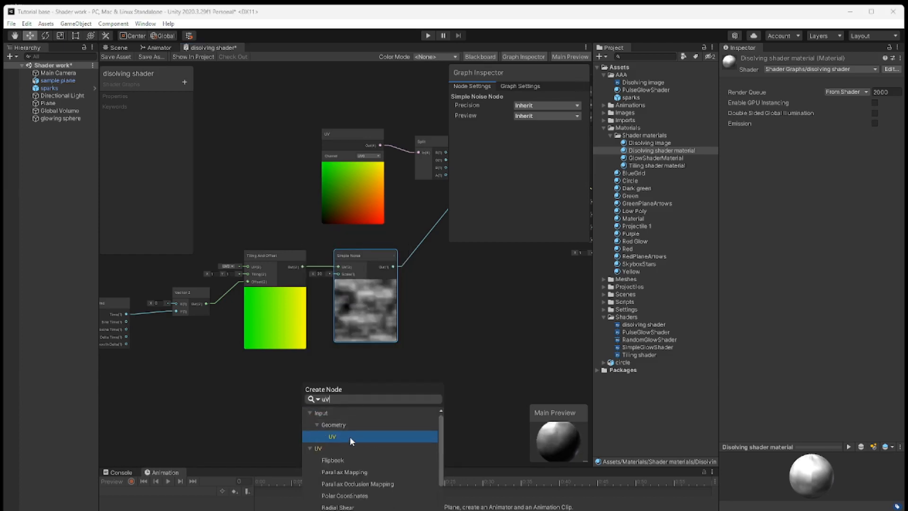
left_click(346, 436)
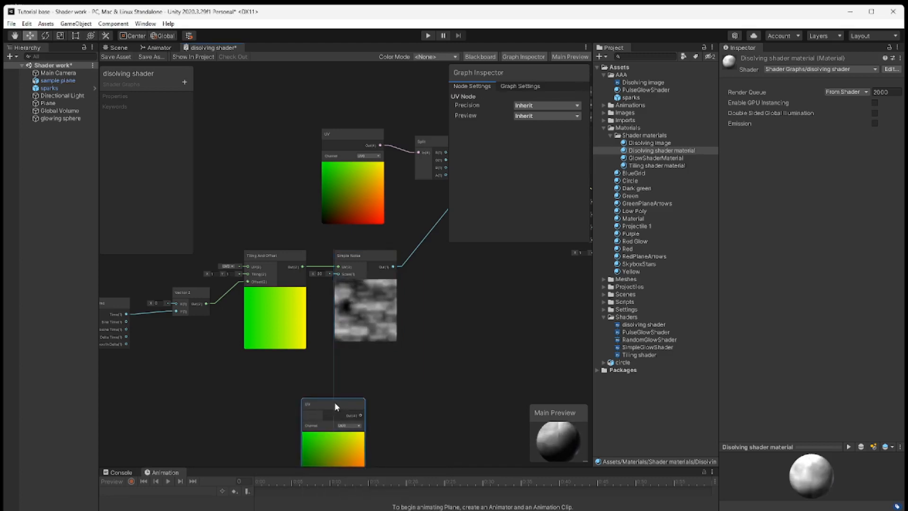
left_click_drag(334, 403, 293, 377)
- Add a Split node beside the new UV node and connect the UV output to the Split input
right_click(370, 395)
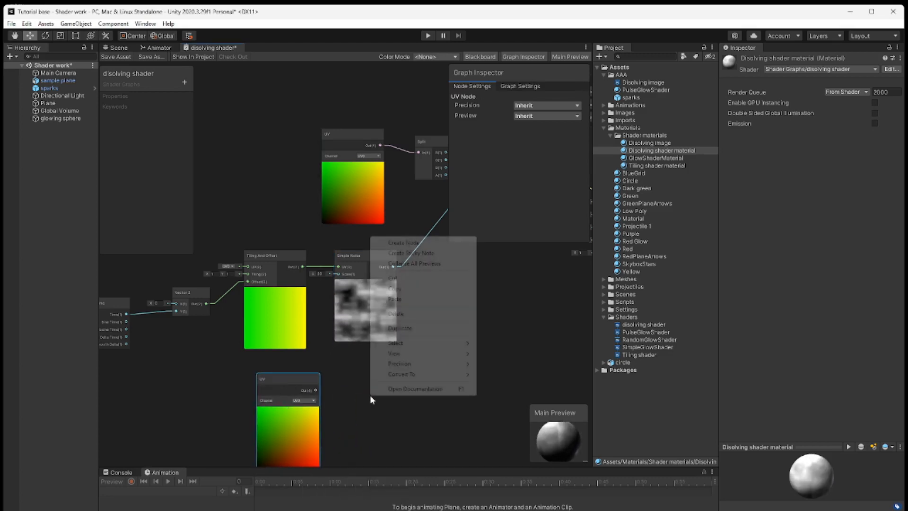
left_click(407, 243)
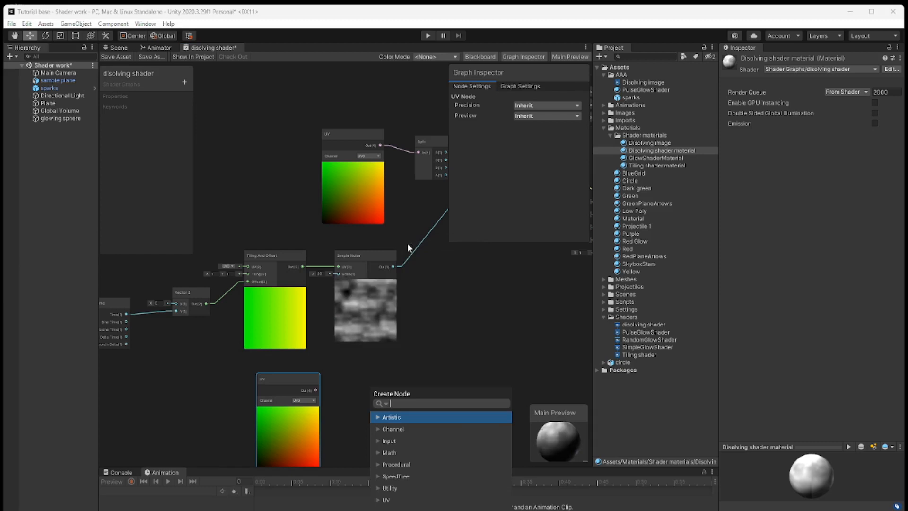
type("split")
key("Return")
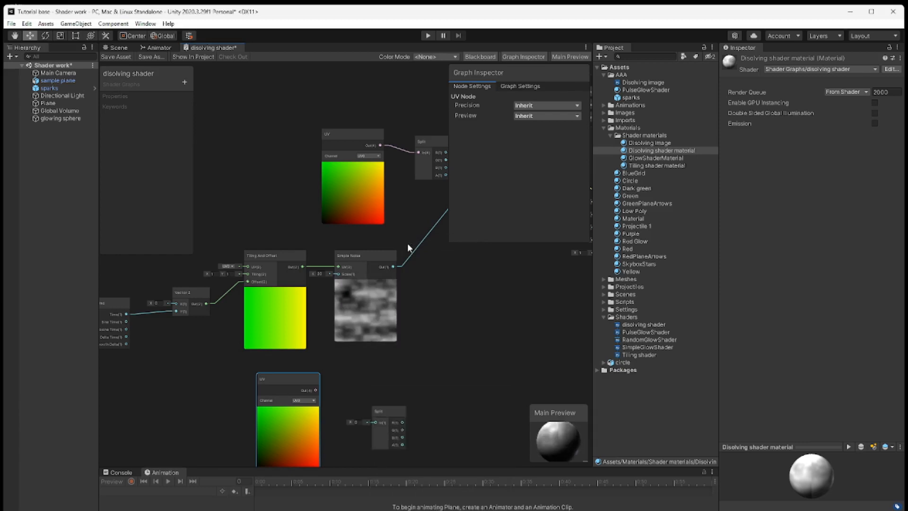
left_click_drag(390, 408, 404, 387)
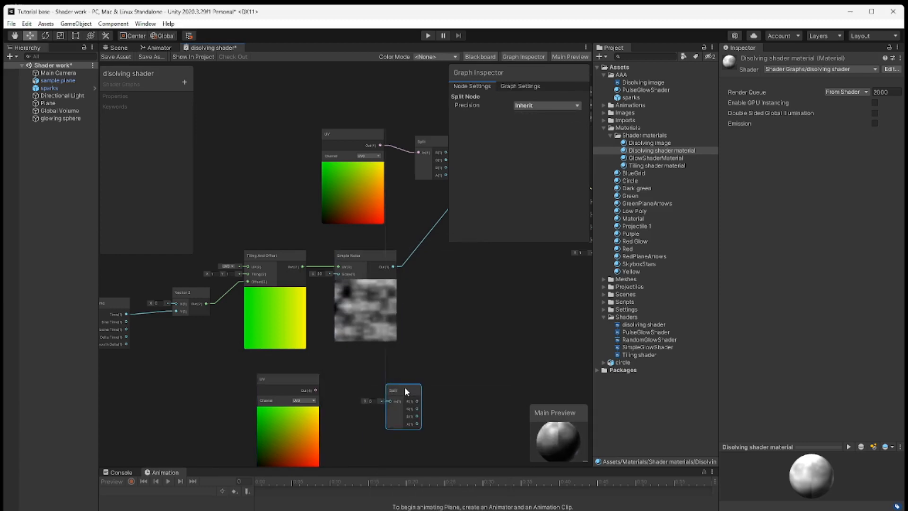
left_click_drag(315, 390, 373, 385)
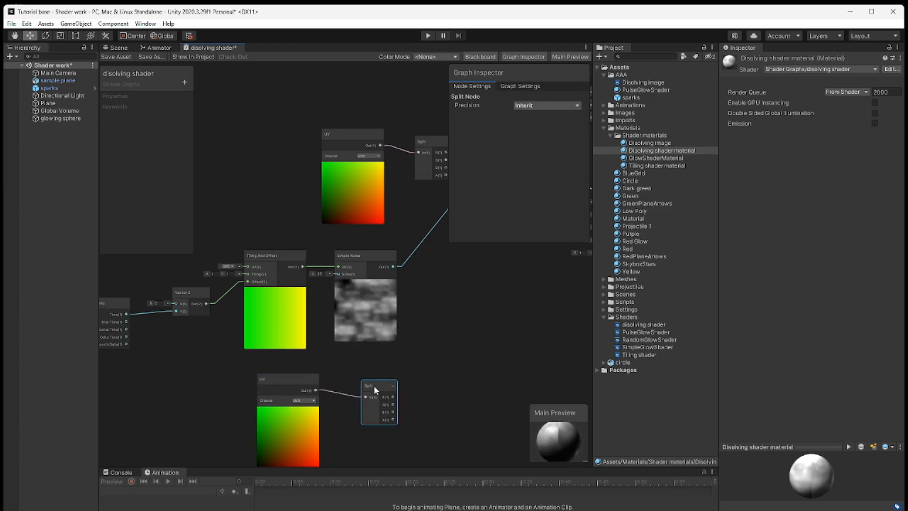
- Add a One Minus node and connect the lower Split node's G output to its input
middle_click_drag(462, 398, 379, 406)
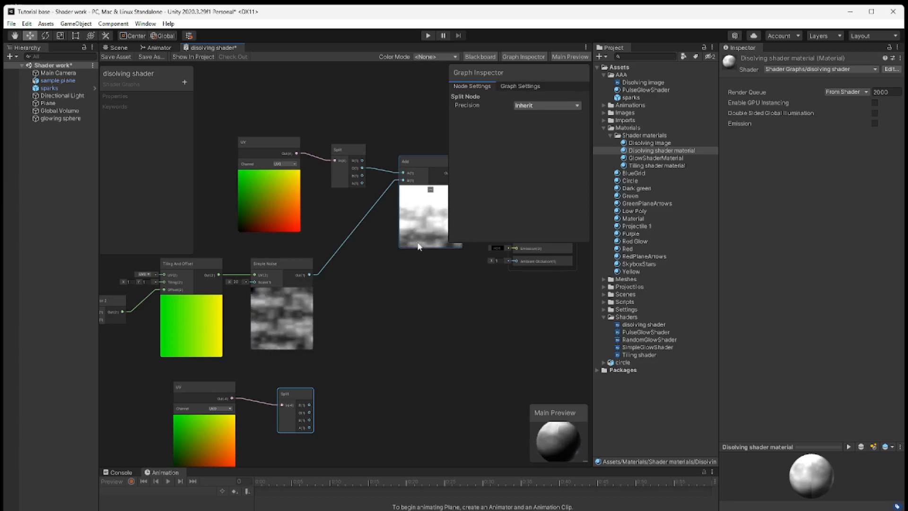
right_click(361, 352)
left_click(378, 357)
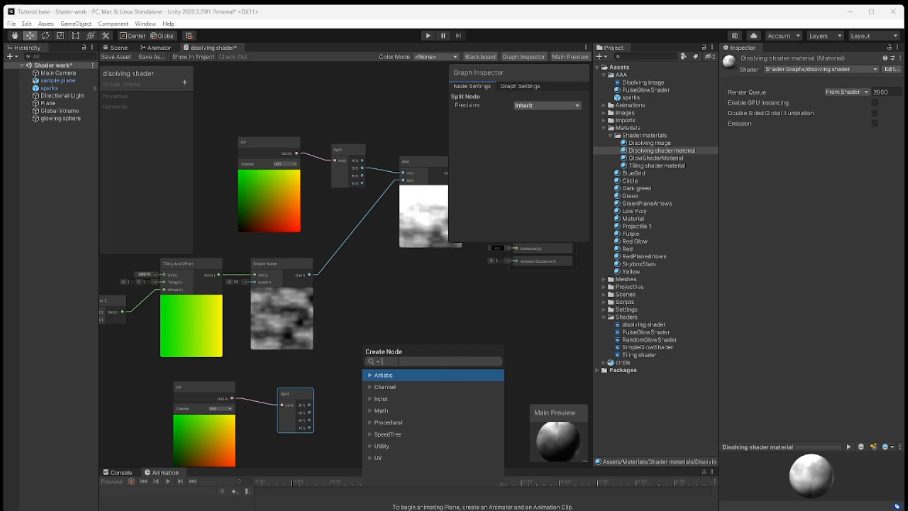
type("one")
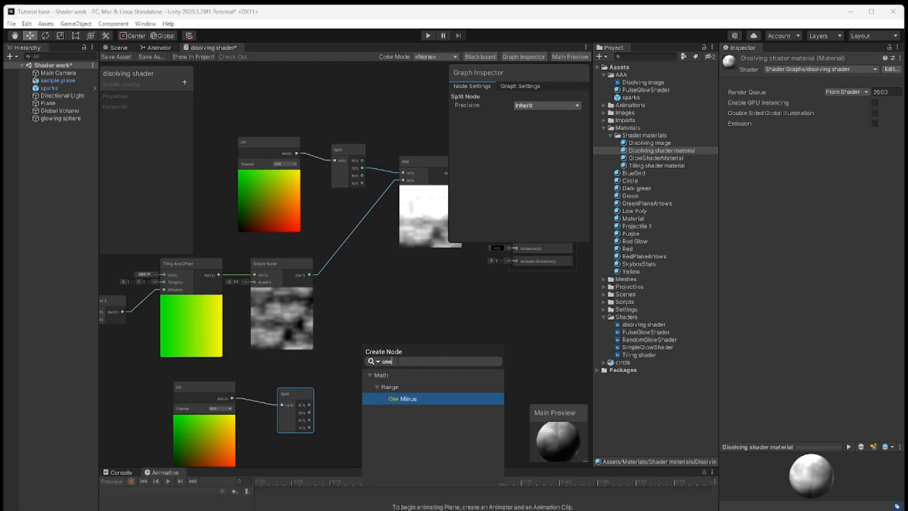
key("Return")
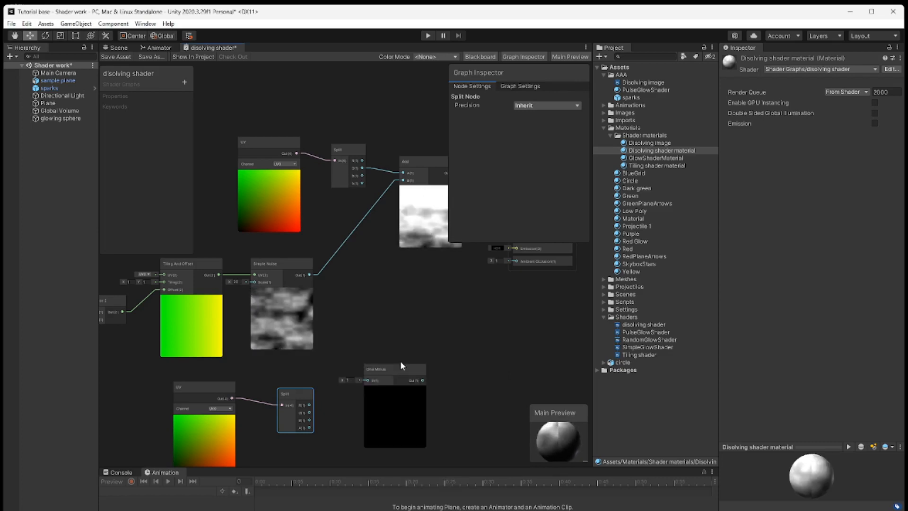
left_click_drag(401, 365, 410, 349)
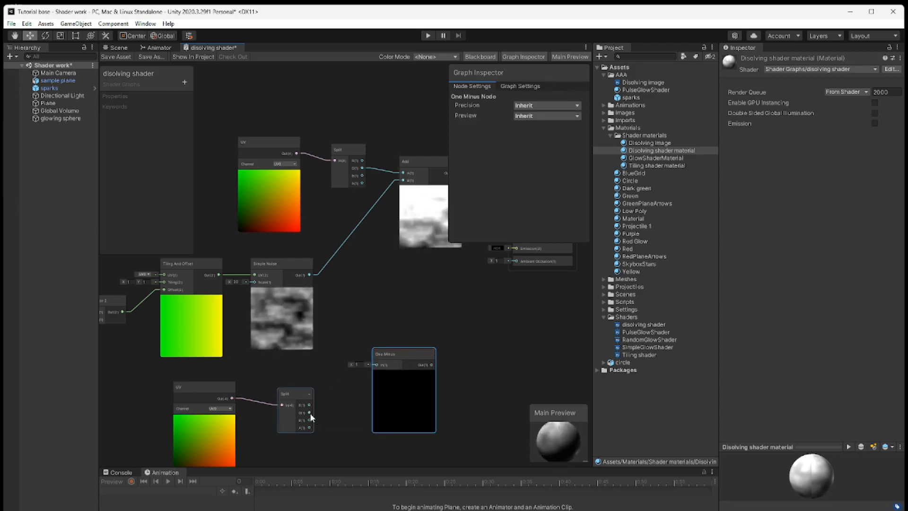
left_click_drag(311, 412, 376, 366)
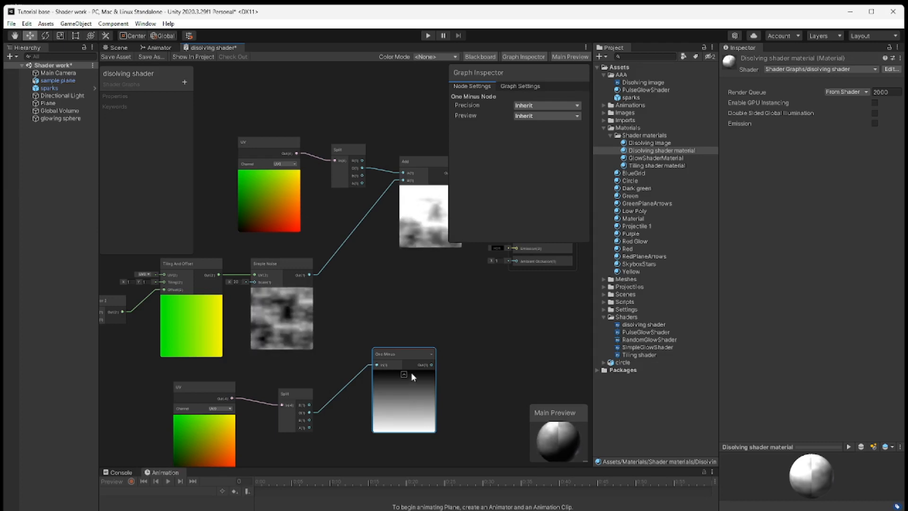
- Reposition the lower Split, One Minus, Add and Fragment nodes to free space between Add and the Fragment stack
left_click_drag(409, 354, 383, 356)
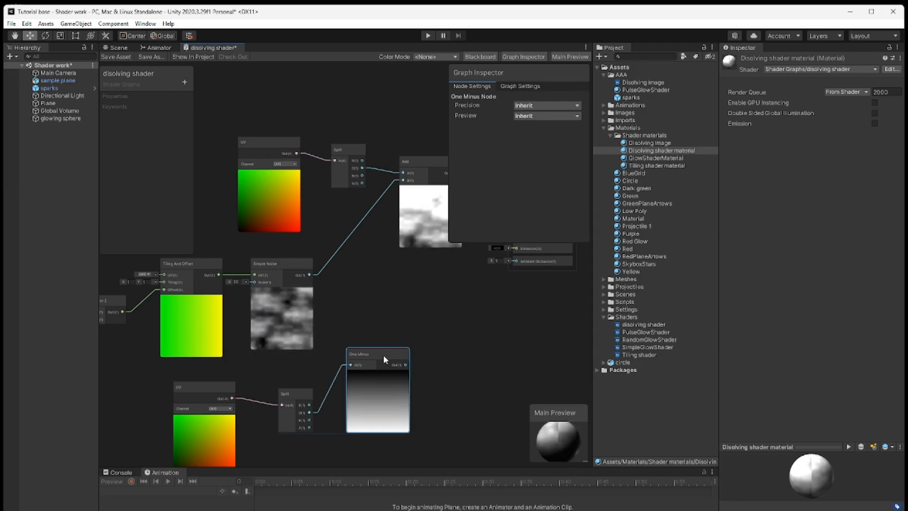
left_click_drag(304, 392, 283, 371)
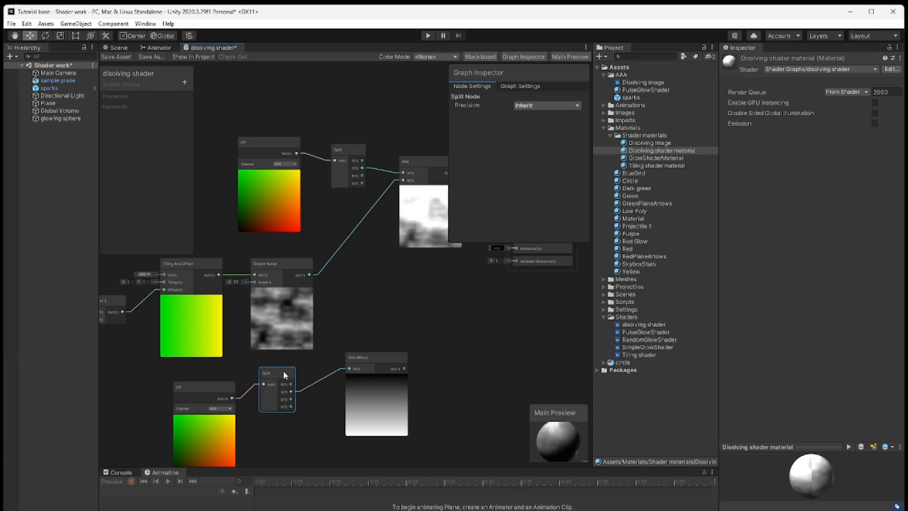
left_click(376, 356)
left_click_drag(375, 356, 357, 357)
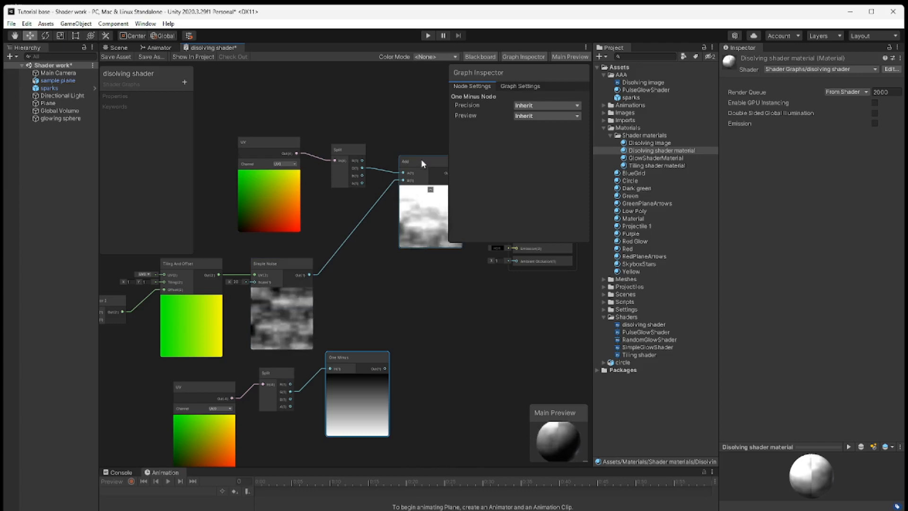
left_click_drag(421, 160, 395, 207)
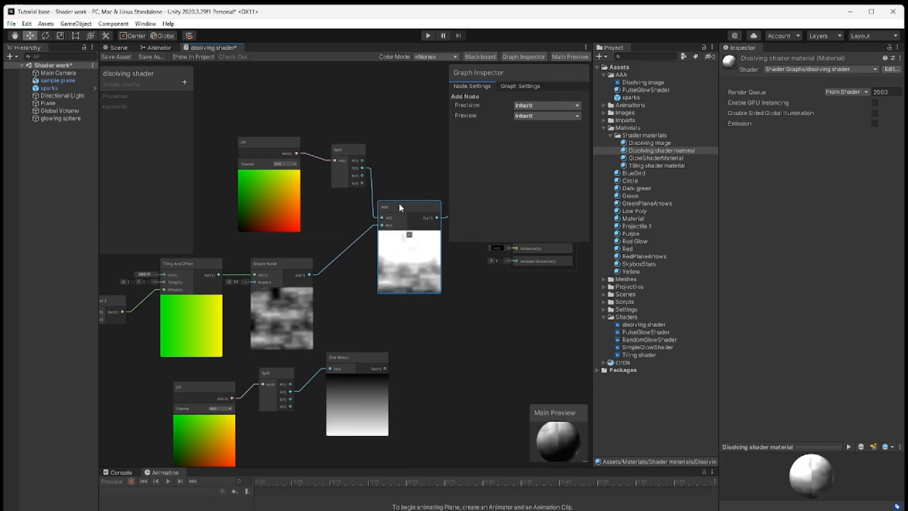
middle_click_drag(442, 317, 362, 314)
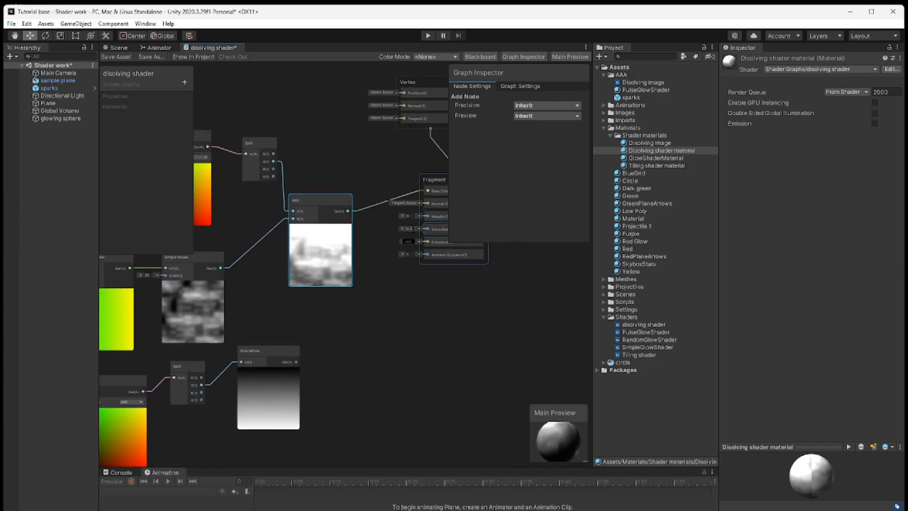
left_click_drag(436, 176, 464, 196)
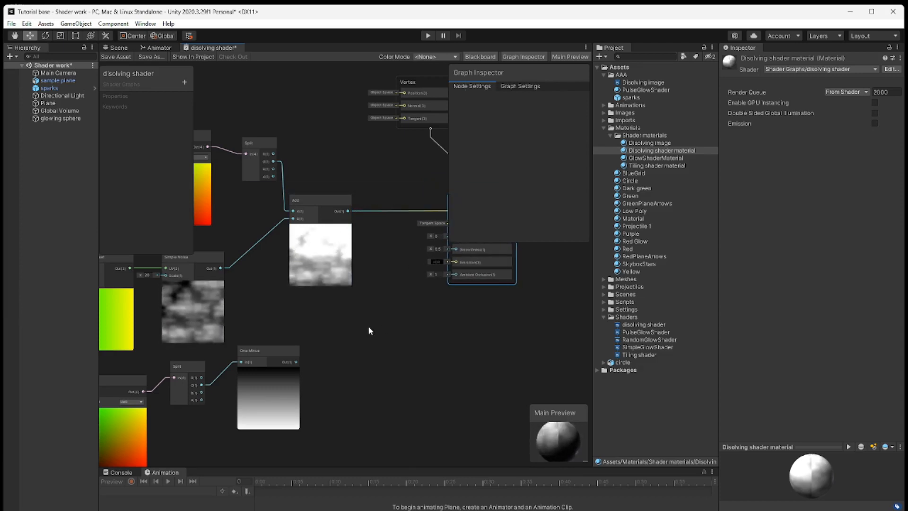
left_click_drag(271, 350, 292, 345)
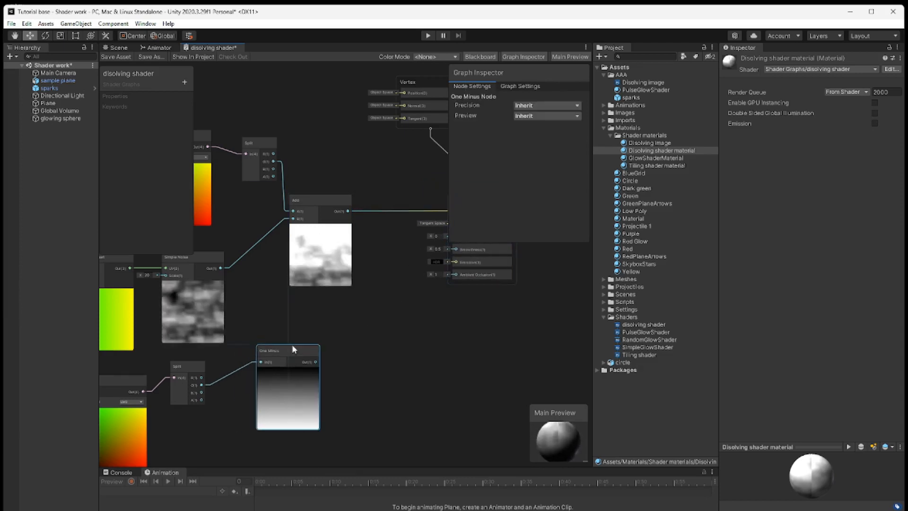
- Add a Multiply node and place it to the right of One Minus, below the Fragment stack
right_click(392, 327)
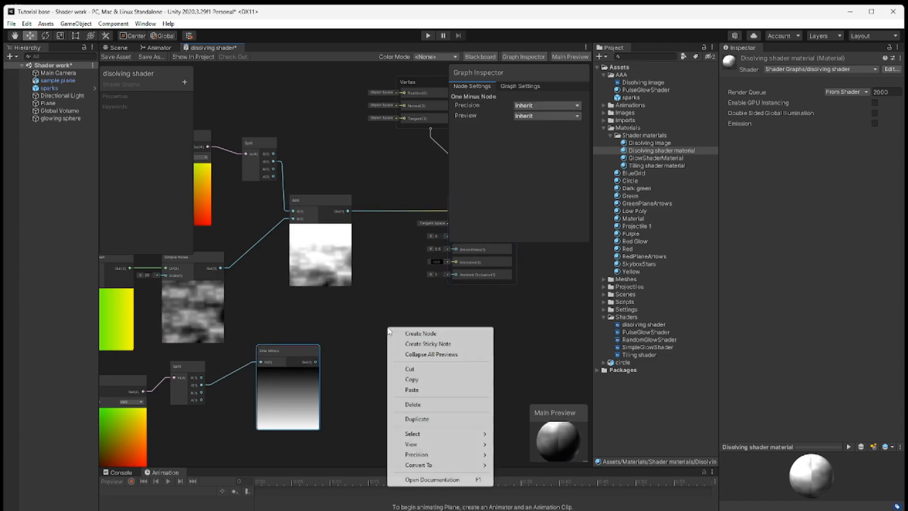
left_click(423, 332)
type("mult")
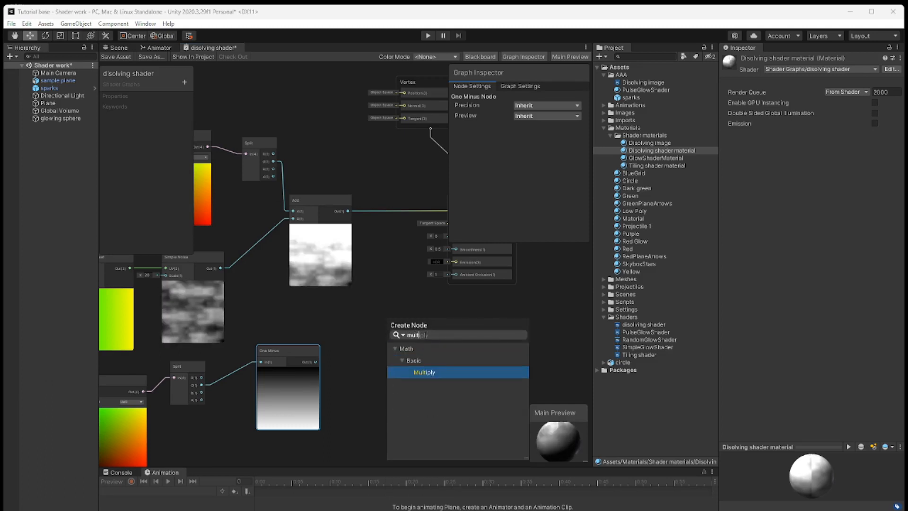
left_click(441, 371)
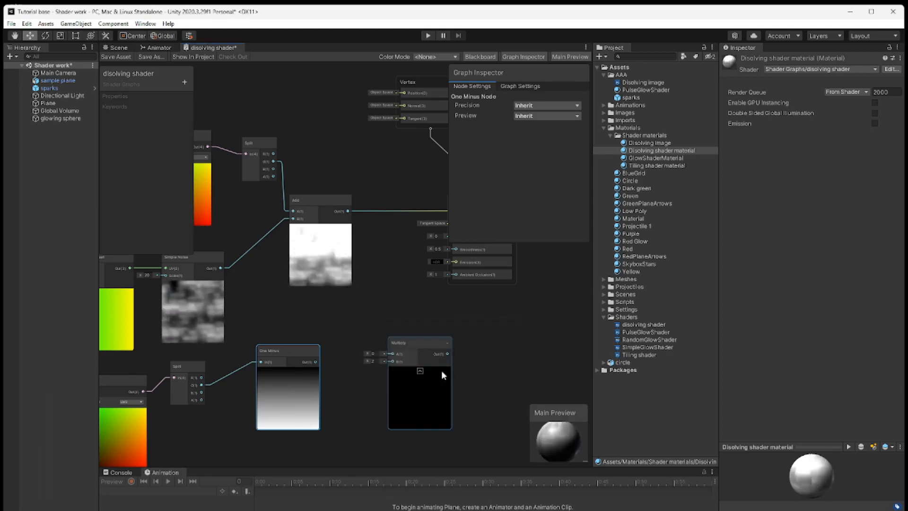
left_click_drag(425, 342, 423, 310)
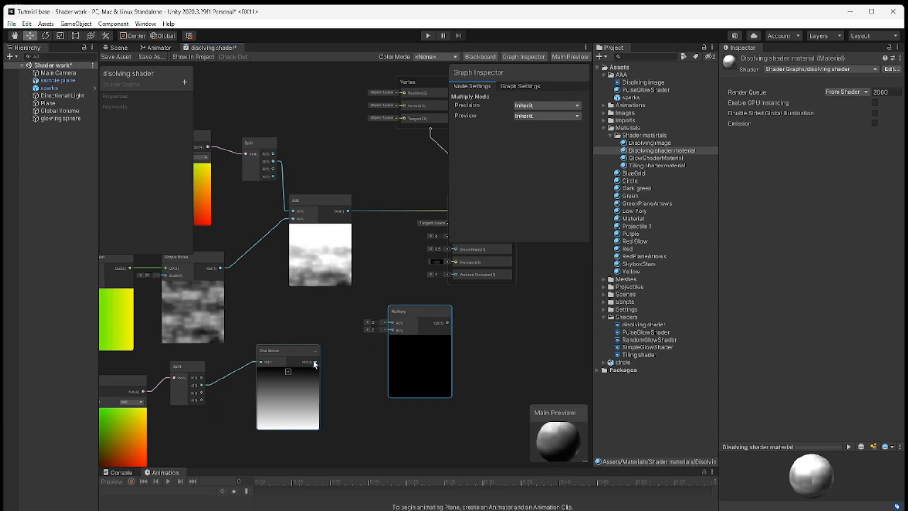
- Connect the One Minus output to Multiply's B input and the Add output to Multiply's A input
left_click_drag(314, 363, 392, 330)
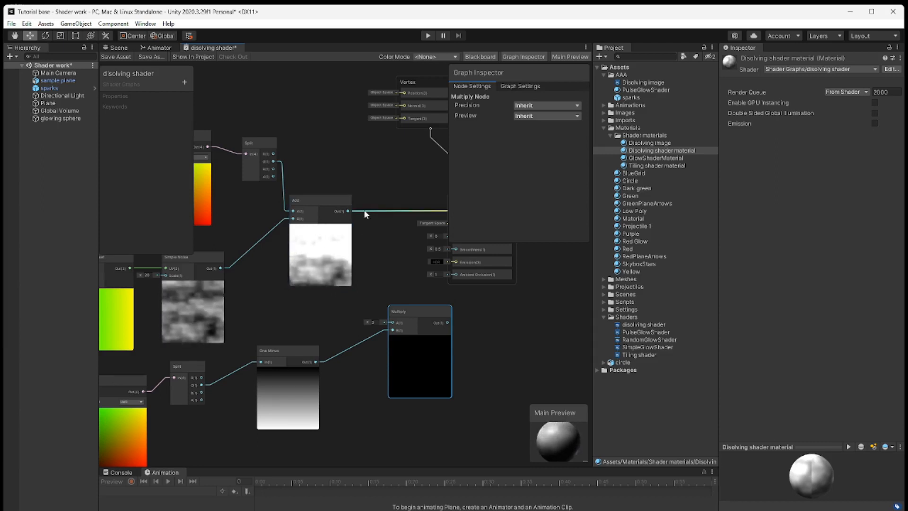
left_click_drag(348, 211, 399, 294)
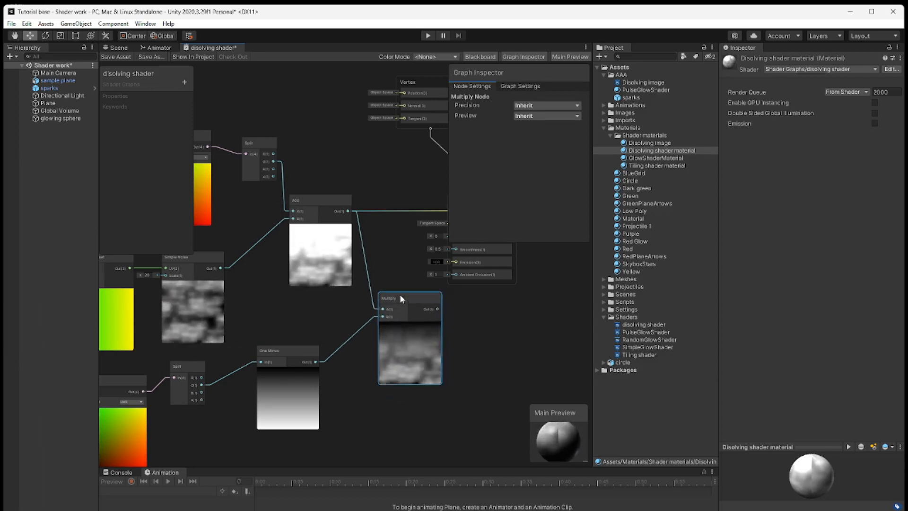
middle_click_drag(473, 324, 402, 341)
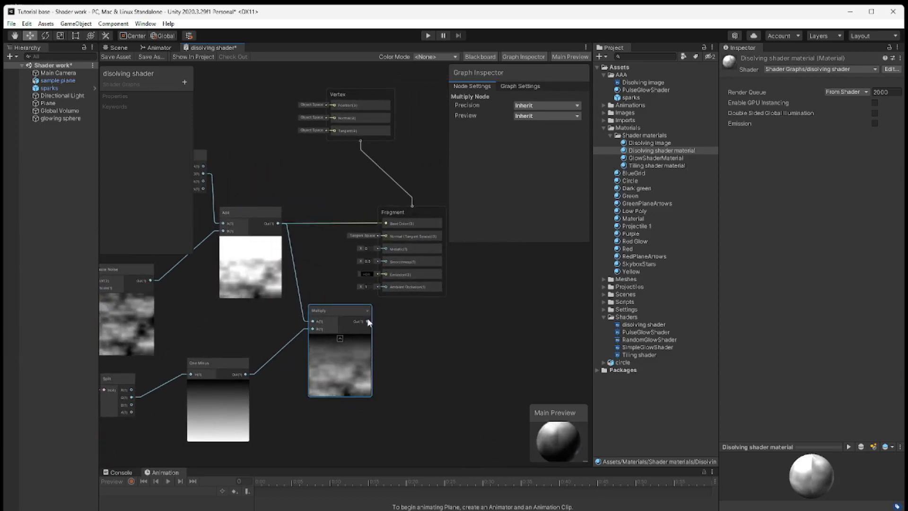
- Connect the Multiply output to the Fragment's Base Color, shift the Fragment stack clear, and save the shader to check it in the Scene view
left_click_drag(369, 322, 447, 253)
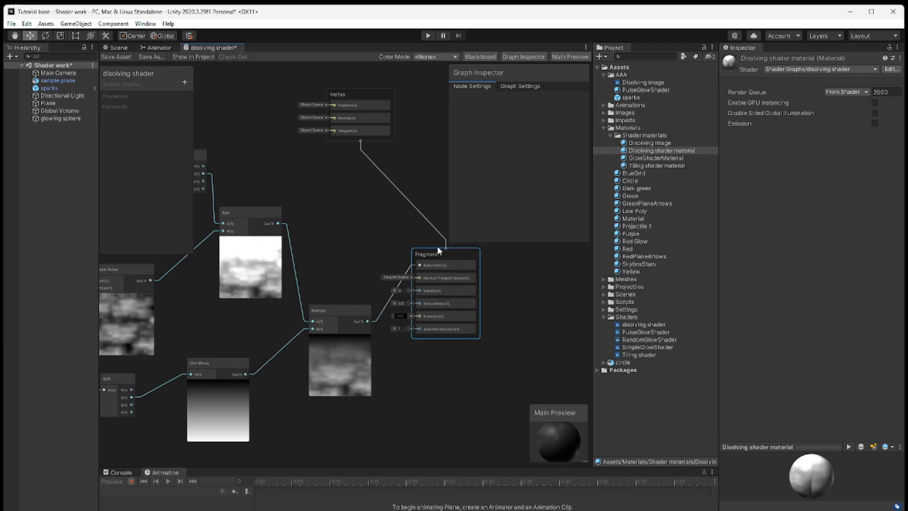
left_click(121, 56)
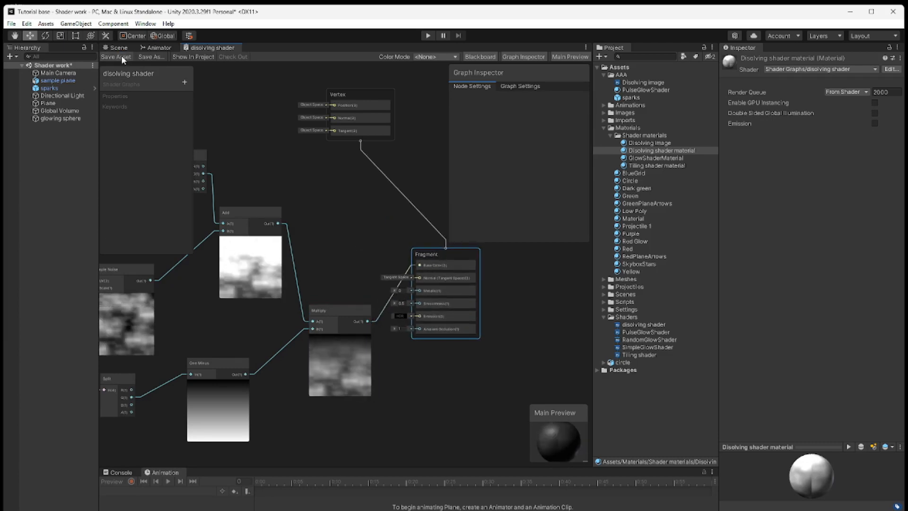
left_click(118, 45)
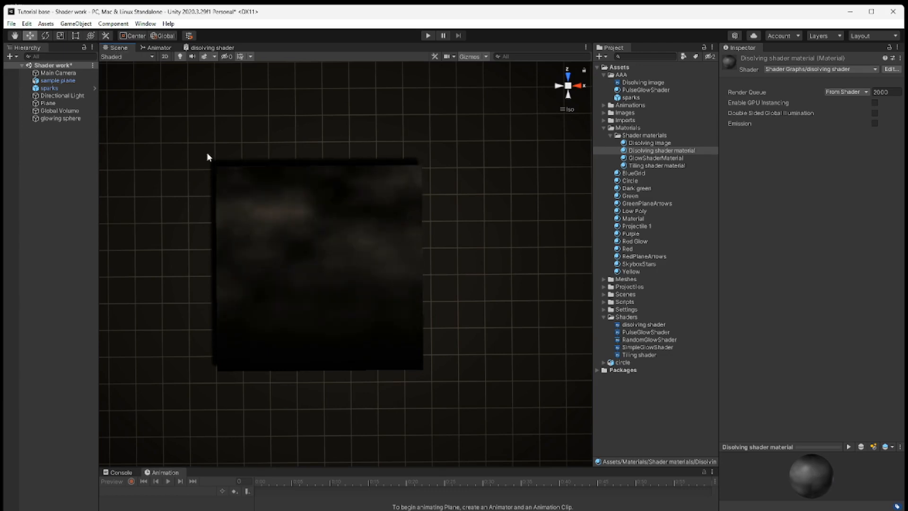
left_click(217, 47)
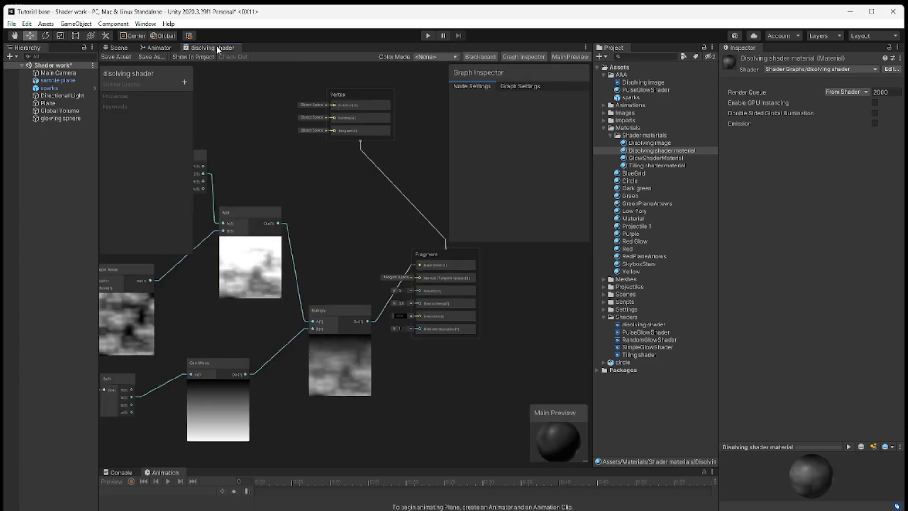
- Compare the Subtract-based dissolve on the scene plane with the node network that feeds the Fragment stack
middle_click_drag(409, 403, 435, 407)
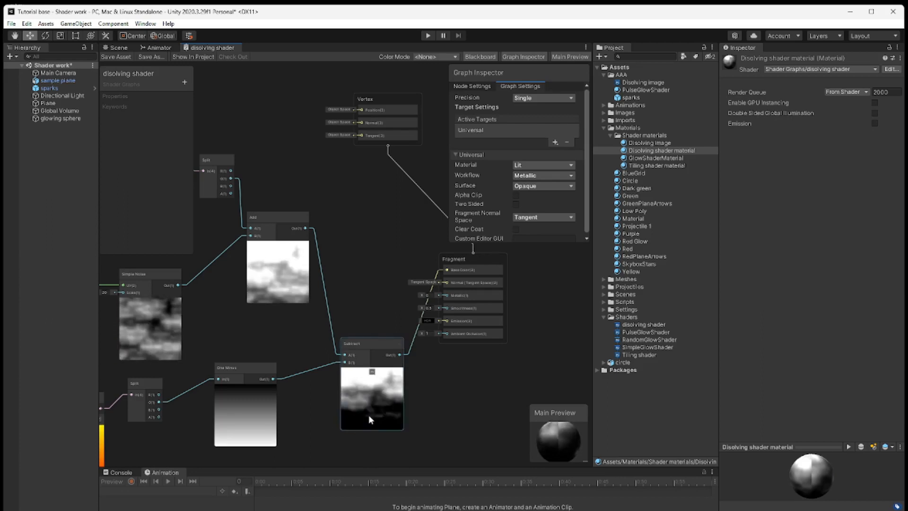
left_click(119, 48)
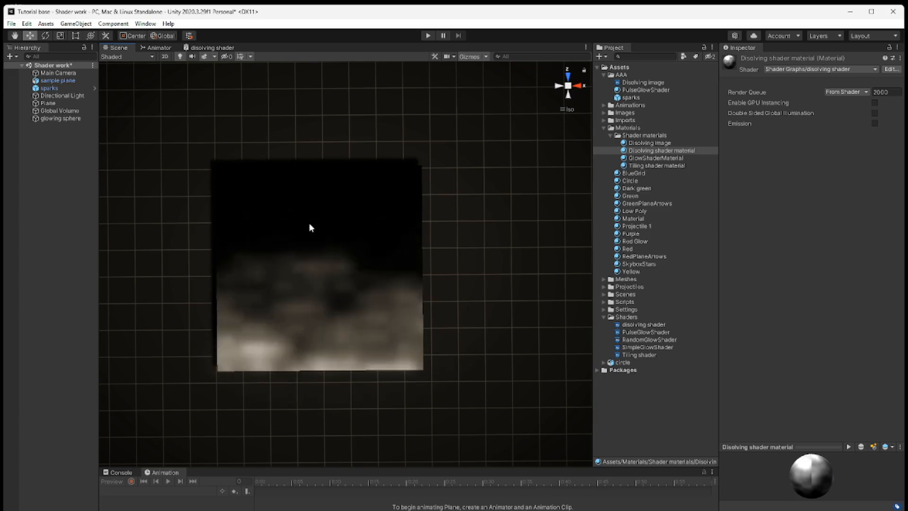
left_click(211, 47)
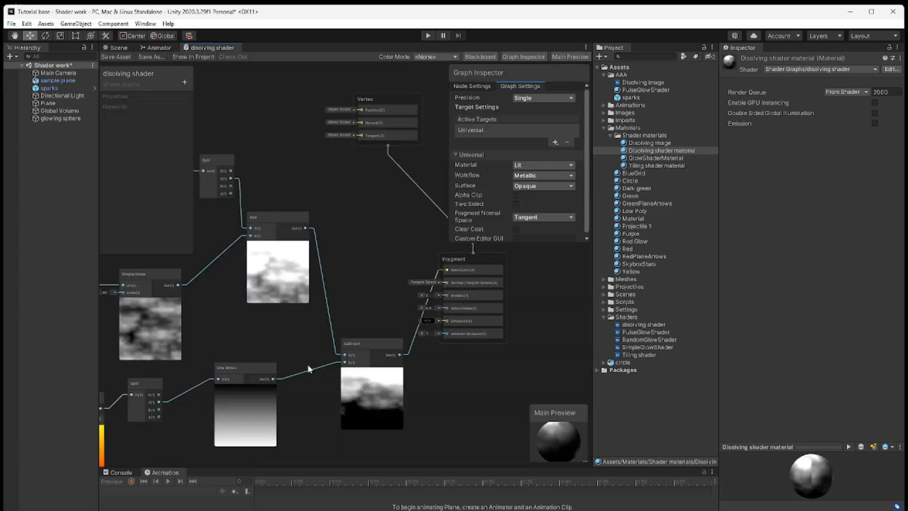
middle_click_drag(371, 443, 432, 443)
scroll(423, 432, "down", 1)
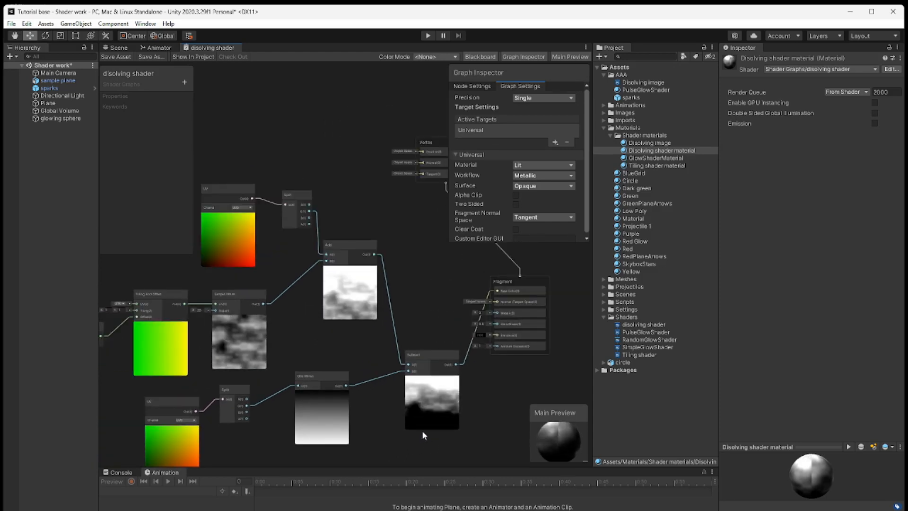
middle_click_drag(378, 433, 448, 417)
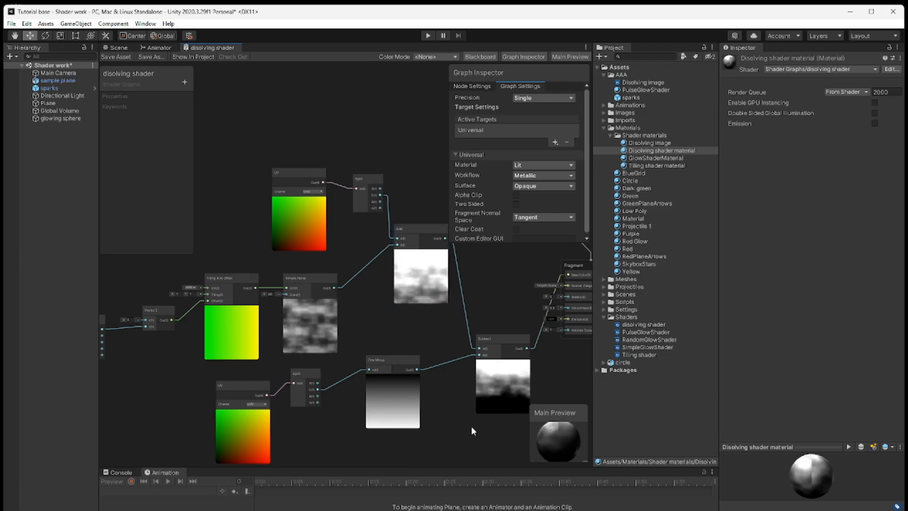
middle_click_drag(471, 426, 421, 427)
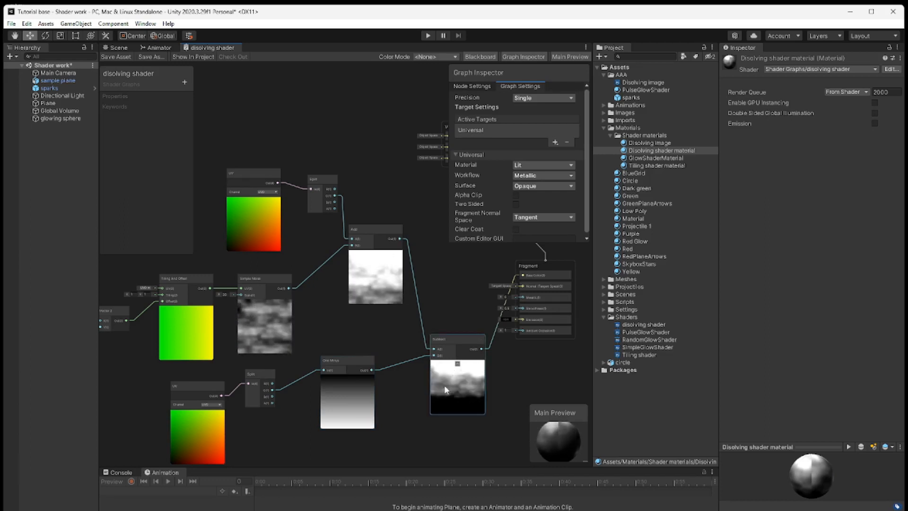
- Set the Simple Noise scale to 10, nudge the Tiling And Offset node, and save the shader to check it in the Scene view
middle_click_drag(392, 416, 484, 425)
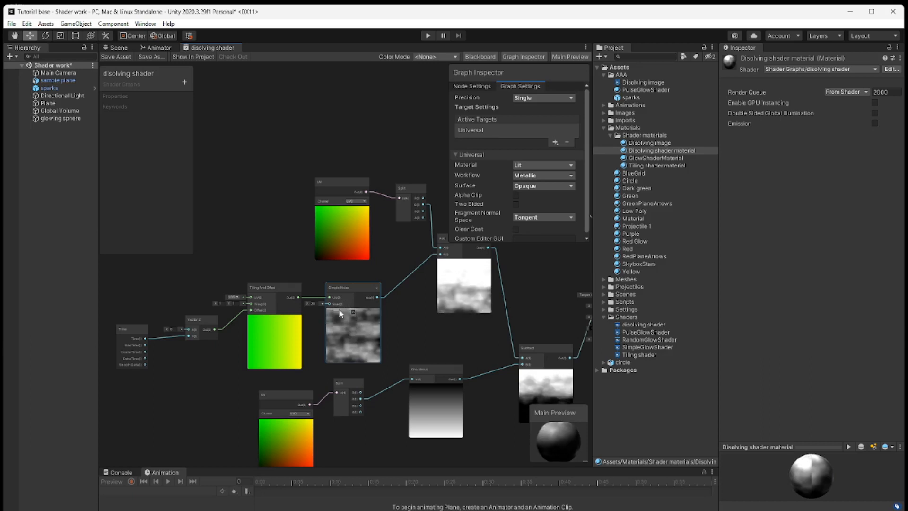
left_click_drag(280, 287, 276, 275)
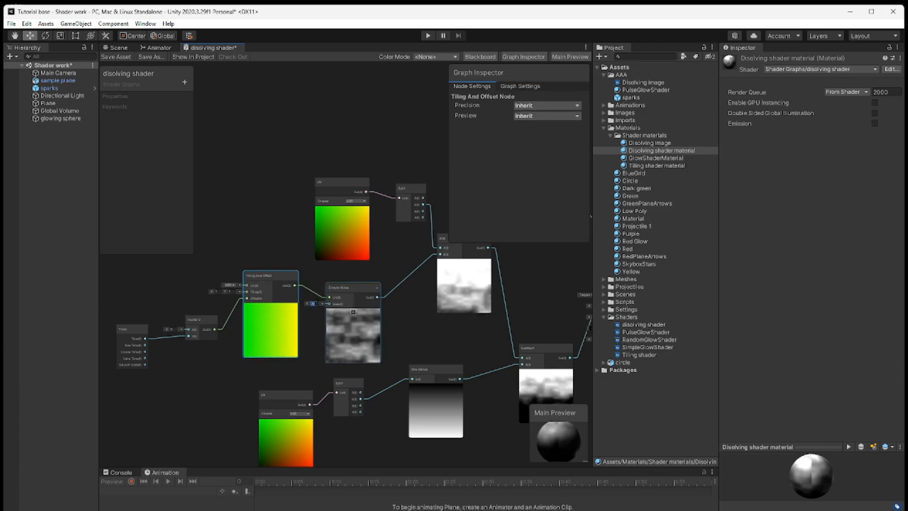
type("10")
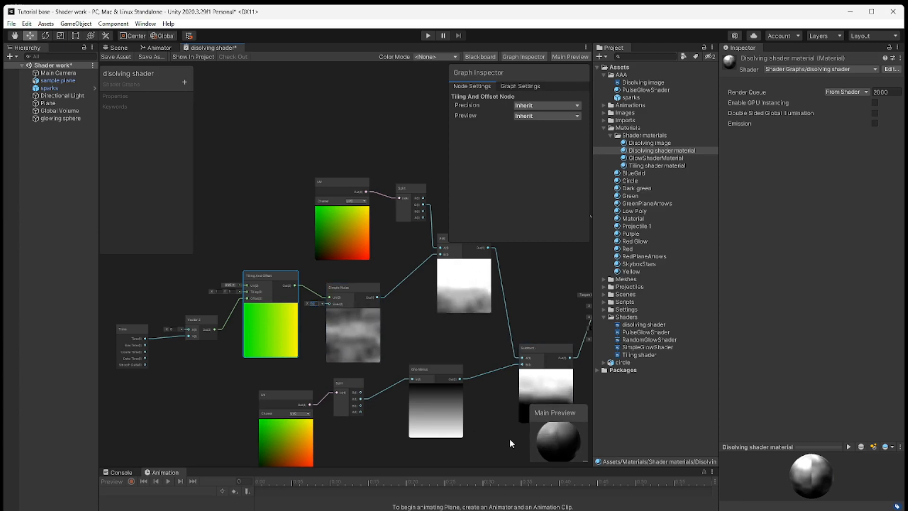
middle_click_drag(509, 438, 420, 428)
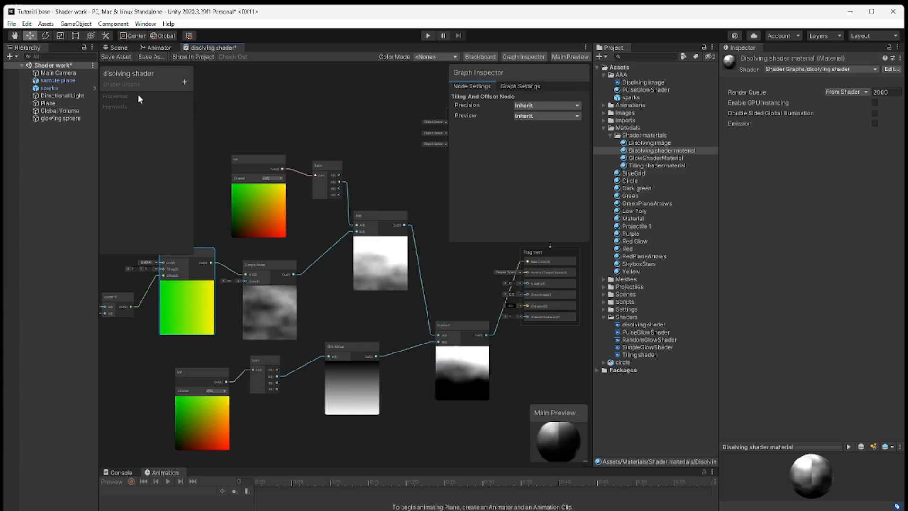
left_click(117, 56)
left_click(118, 48)
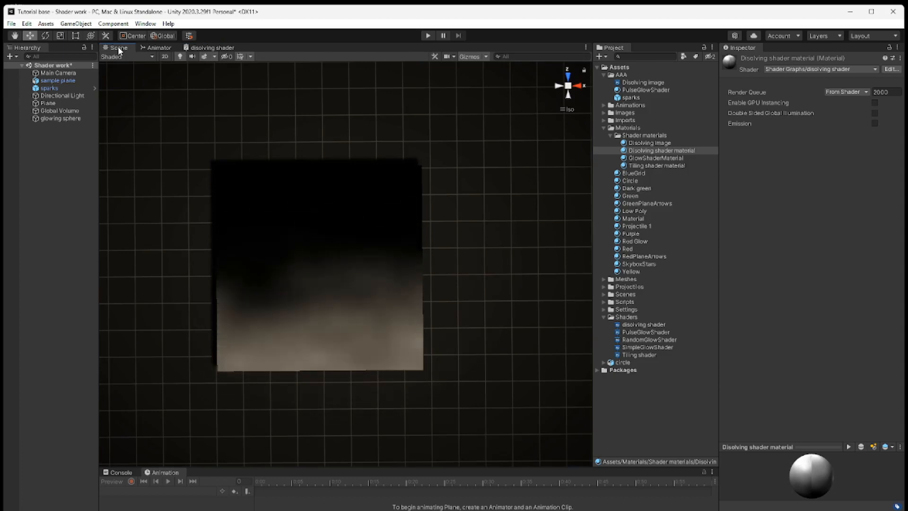
left_click(214, 47)
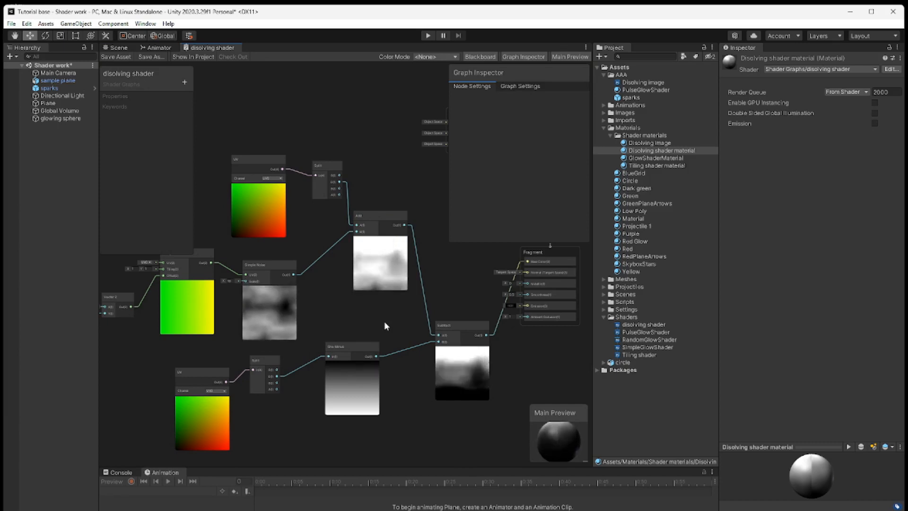
- Raise the Subtract node slightly and move the Vertex stack above the Fragment stack to free space over the network
middle_click_drag(384, 321, 286, 358)
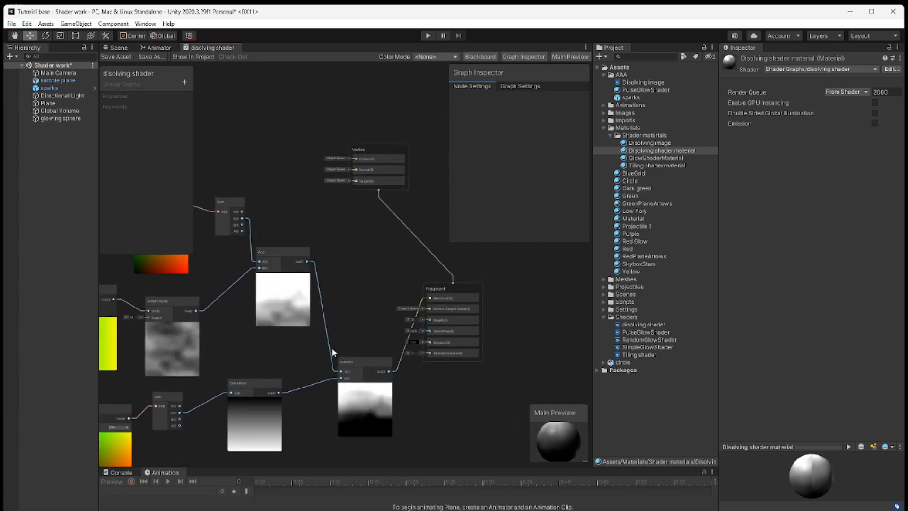
left_click(362, 366)
left_click_drag(362, 366, 360, 353)
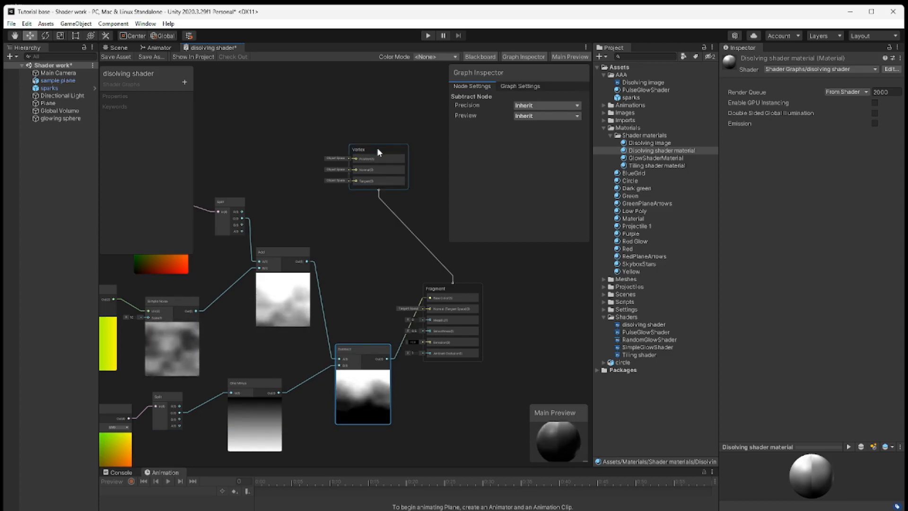
left_click_drag(376, 148, 491, 215)
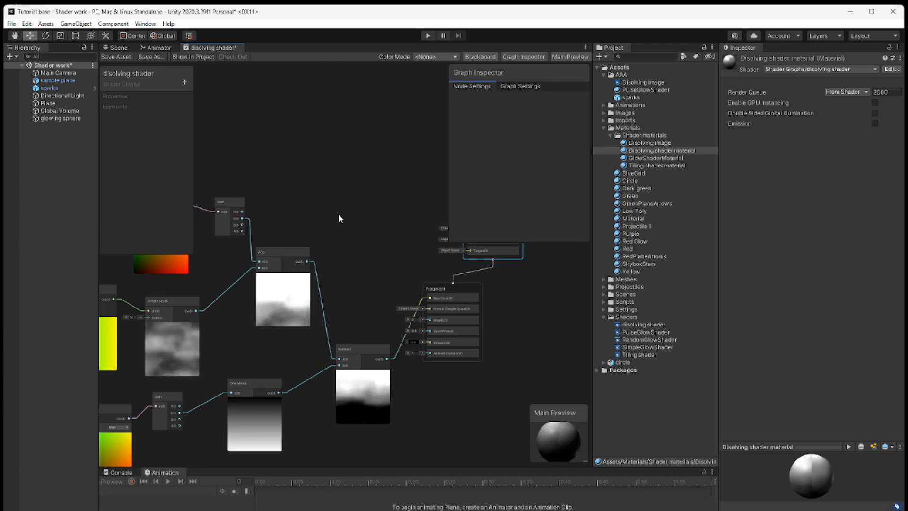
- Add a basic Color node in the free space above the Add and Subtract nodes
right_click(320, 160)
left_click(359, 164)
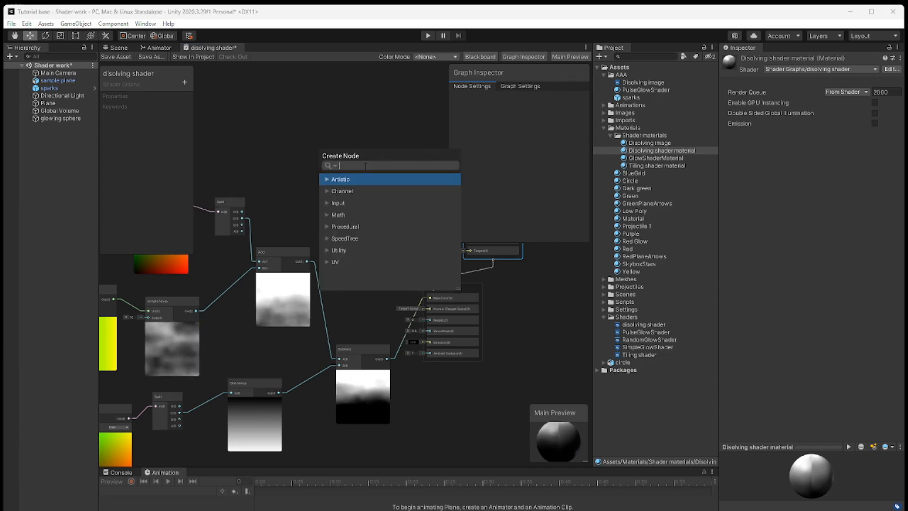
type("color")
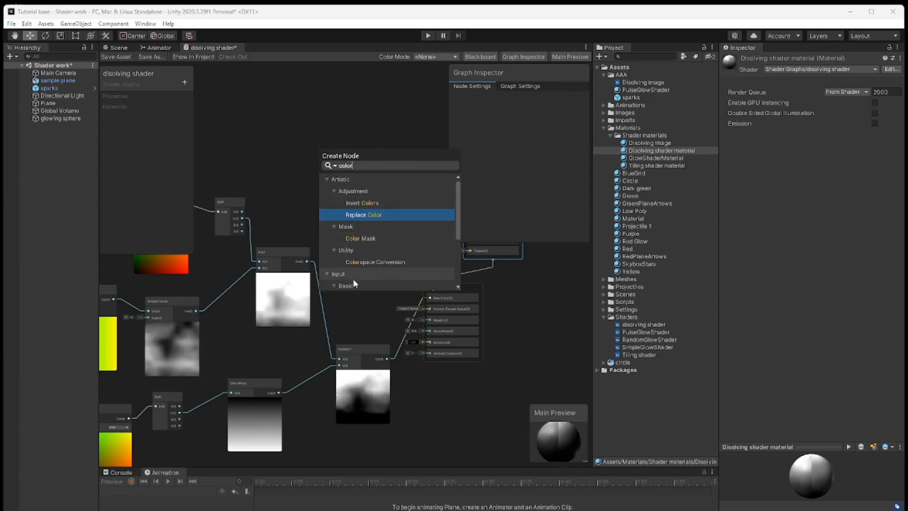
scroll(353, 279, "down", 3)
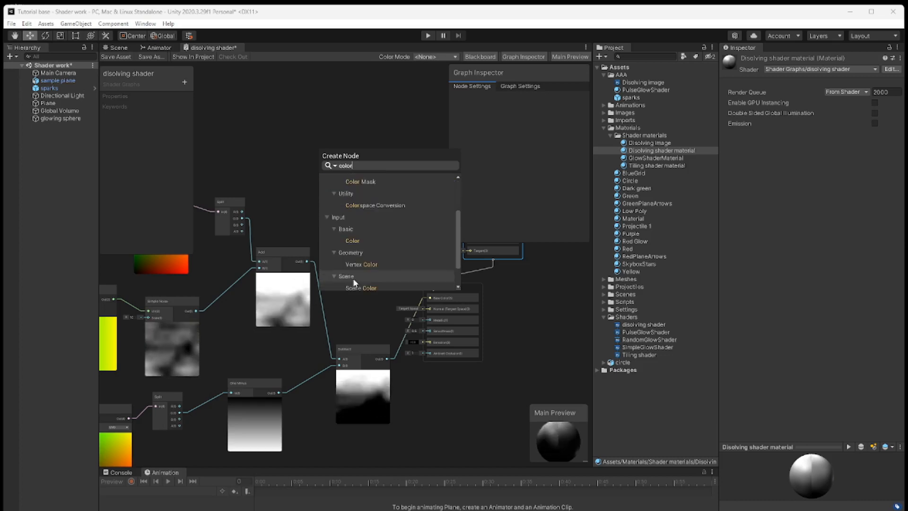
left_click(362, 241)
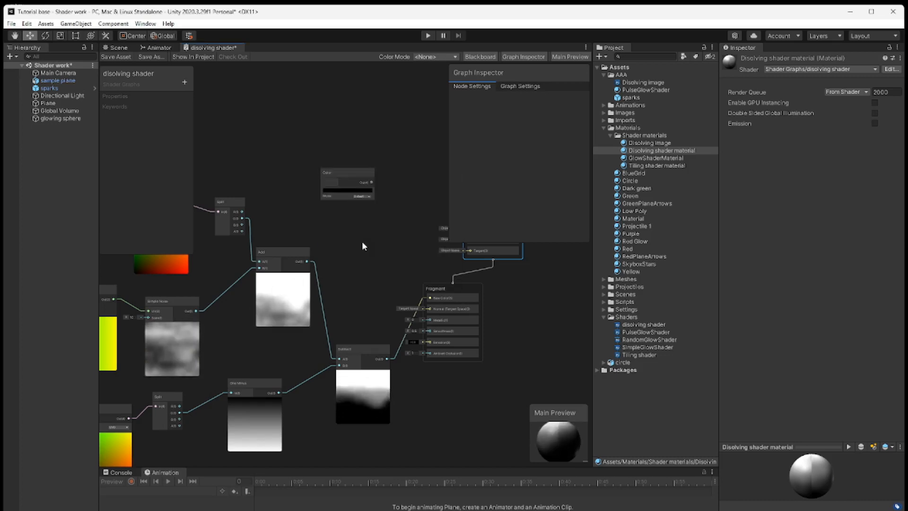
- Set the Color node to bright red, place it closer to the network, and connect its output to the Fragment's Base Color
left_click(348, 190)
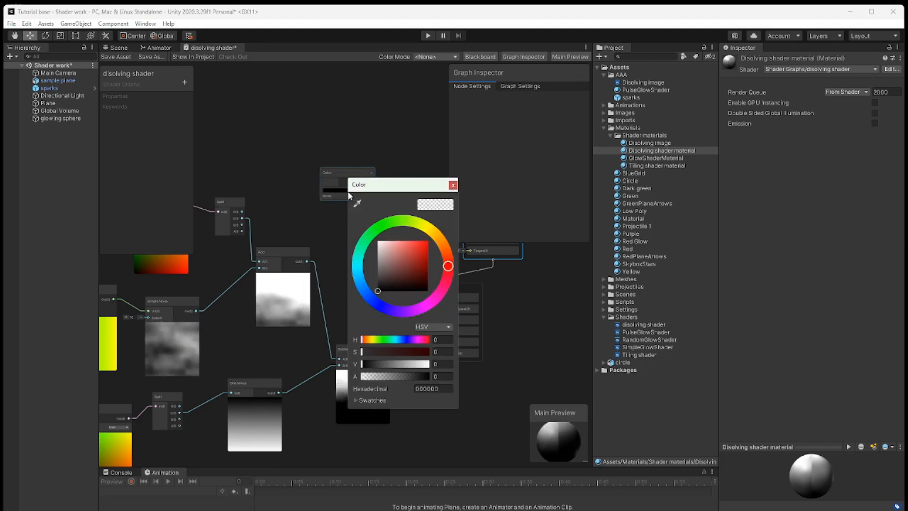
left_click(426, 243)
left_click(452, 185)
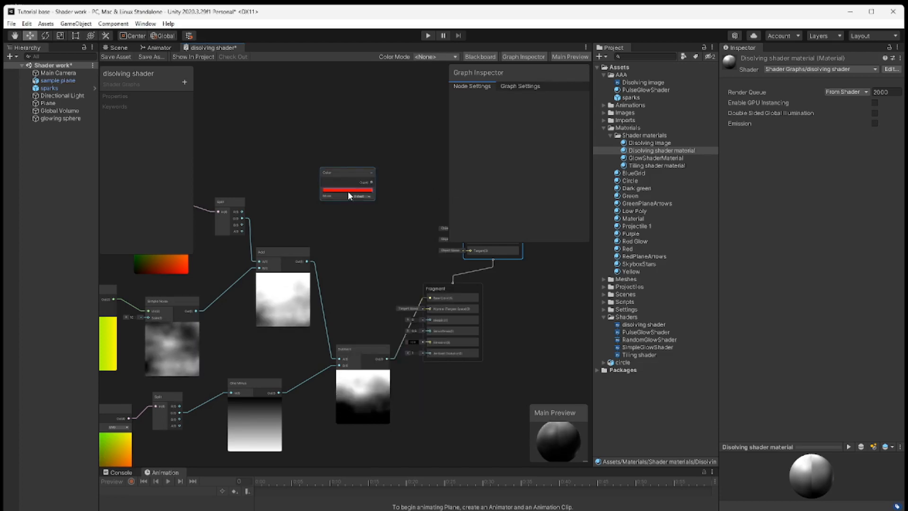
left_click_drag(350, 173, 357, 209)
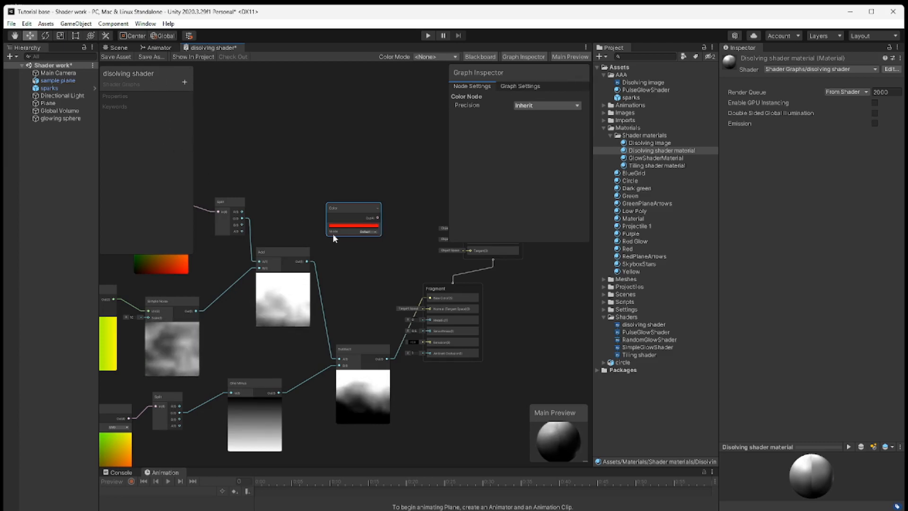
left_click_drag(377, 217, 431, 298)
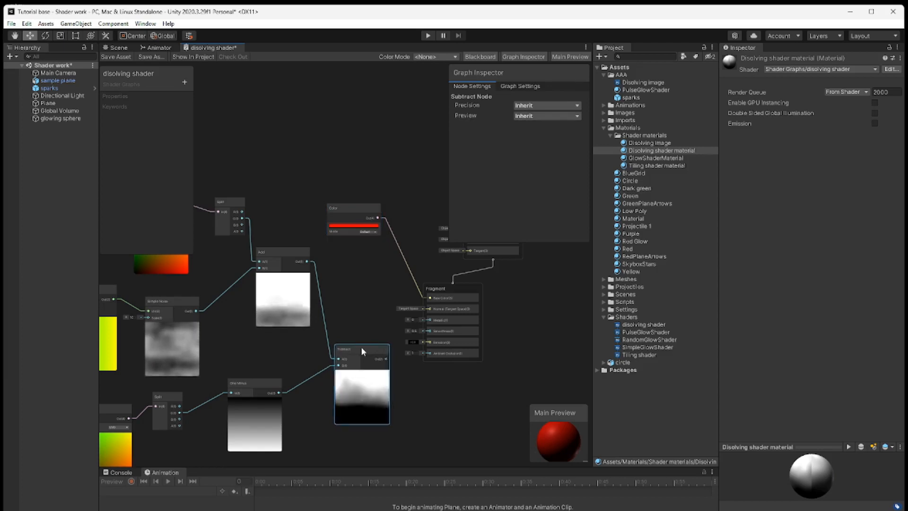
- Shift the Subtract, Add, upper Split and Color nodes away from the Fragment stack to open space for another node
left_click_drag(362, 347, 352, 347)
left_click_drag(277, 250, 277, 251)
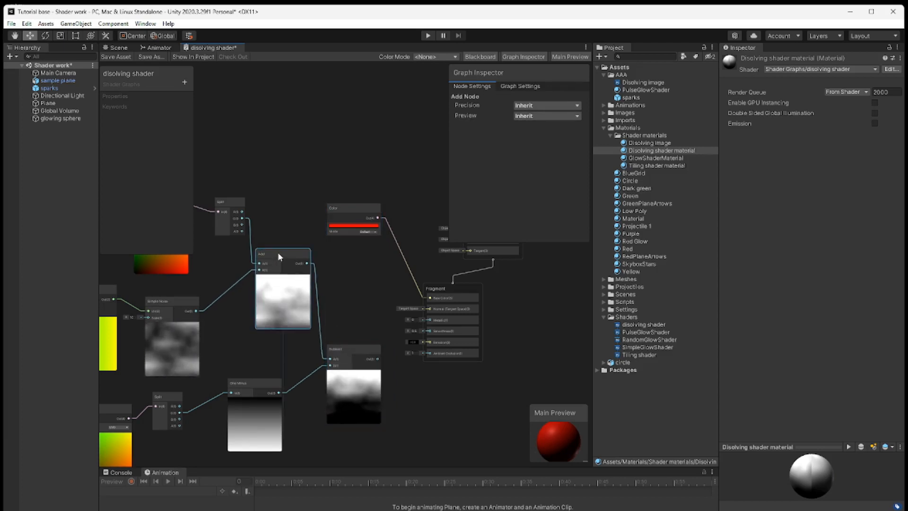
left_click_drag(229, 203, 217, 204)
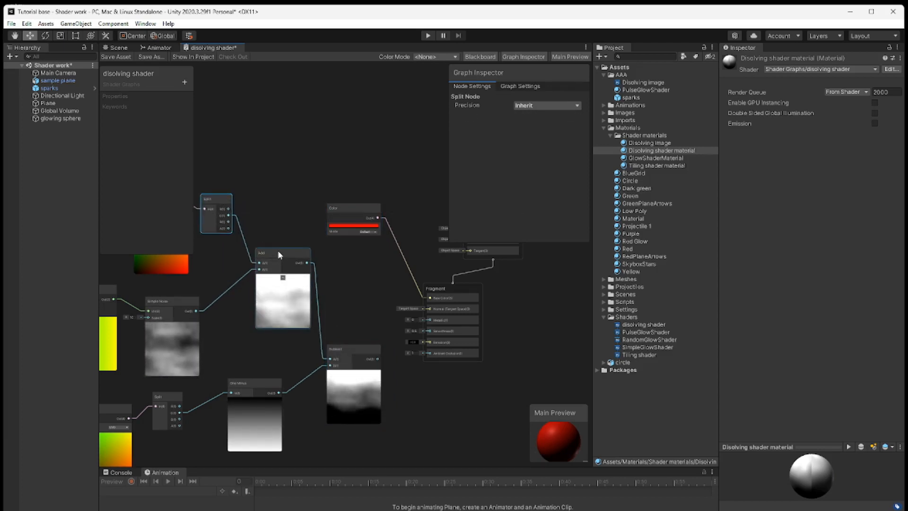
left_click_drag(277, 251, 254, 245)
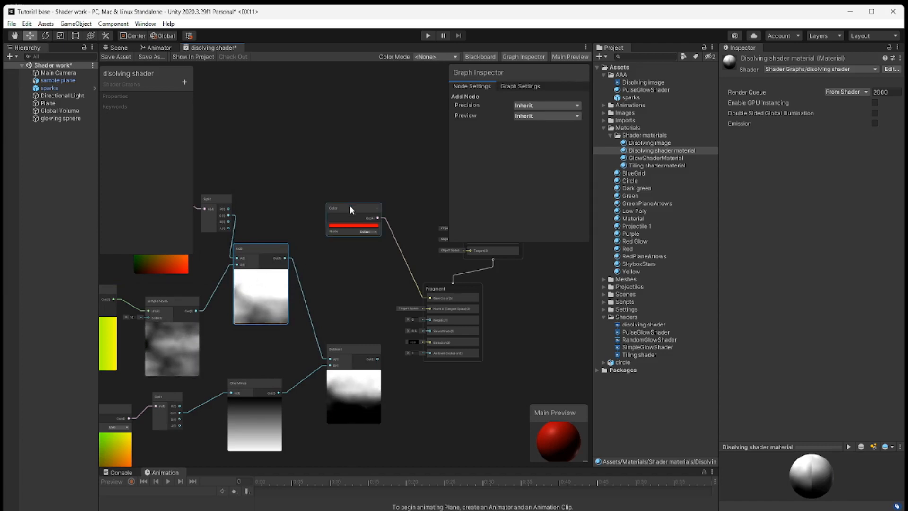
left_click_drag(350, 206, 313, 183)
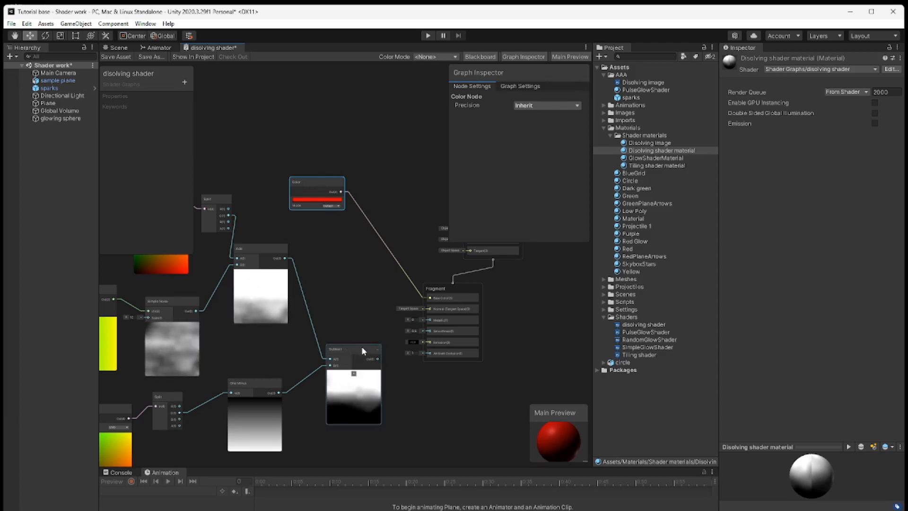
left_click_drag(360, 348, 341, 346)
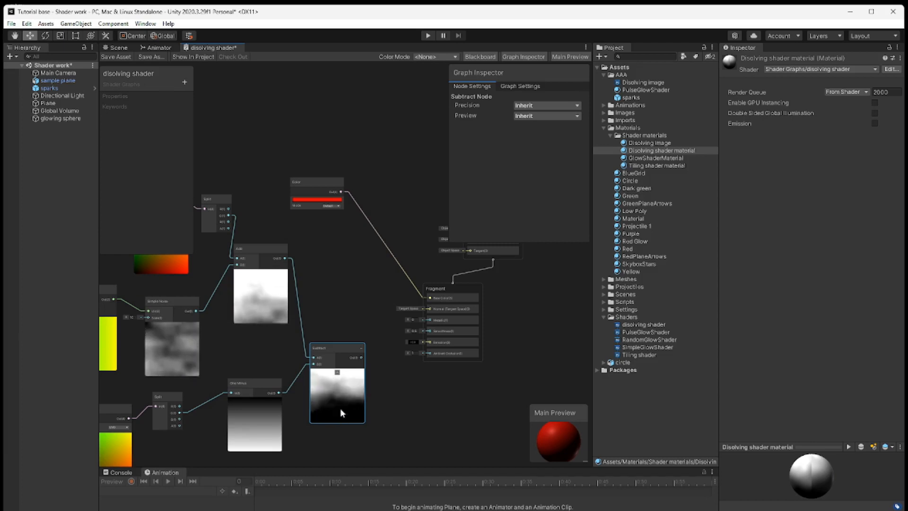
- Add a Multiply node between the Subtract node and the Fragment stack
right_click(330, 282)
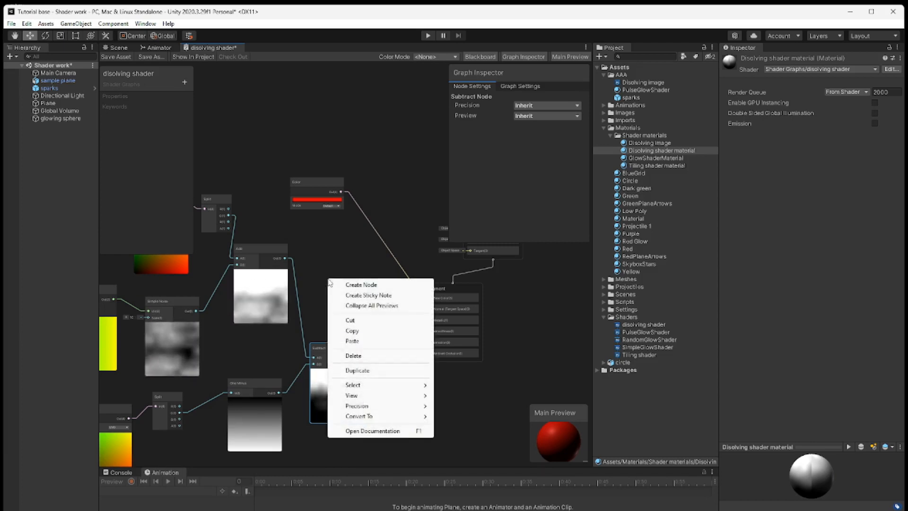
left_click(356, 285)
type("m")
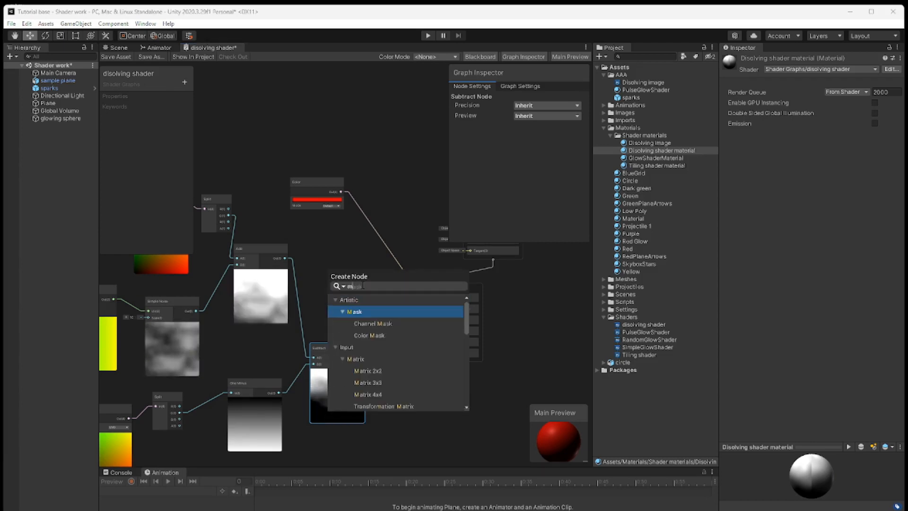
type("ult")
key("Return")
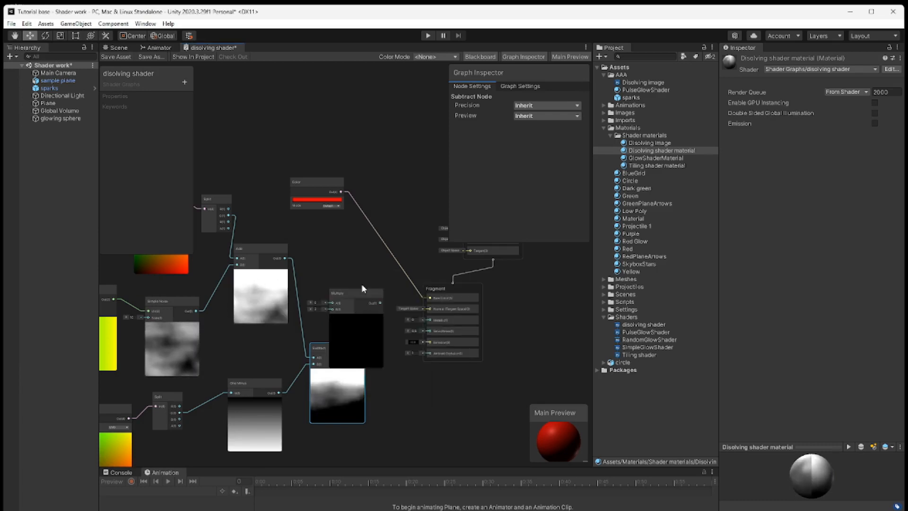
- Connect the Color node's output to the Multiply node's A input and delete the Color node's direct link to Base Color
left_click_drag(359, 290, 333, 275)
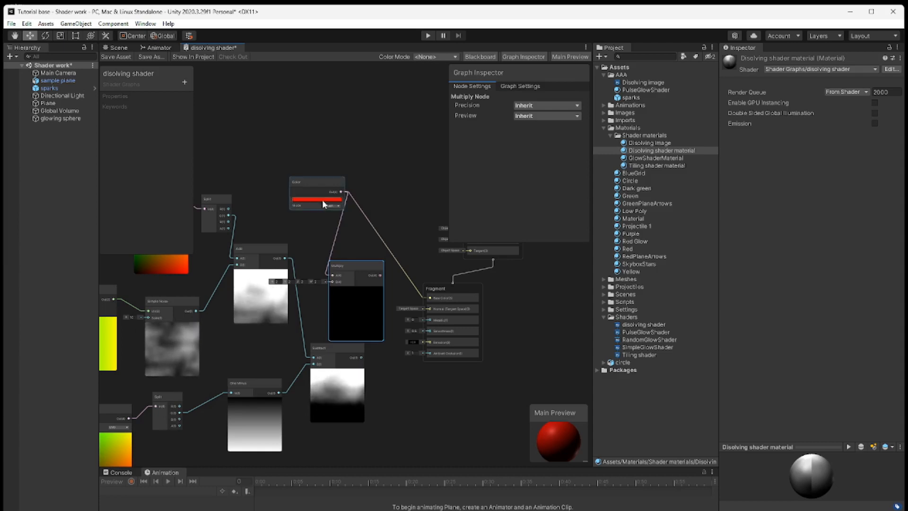
left_click_drag(321, 184, 300, 168)
left_click_drag(356, 263, 365, 235)
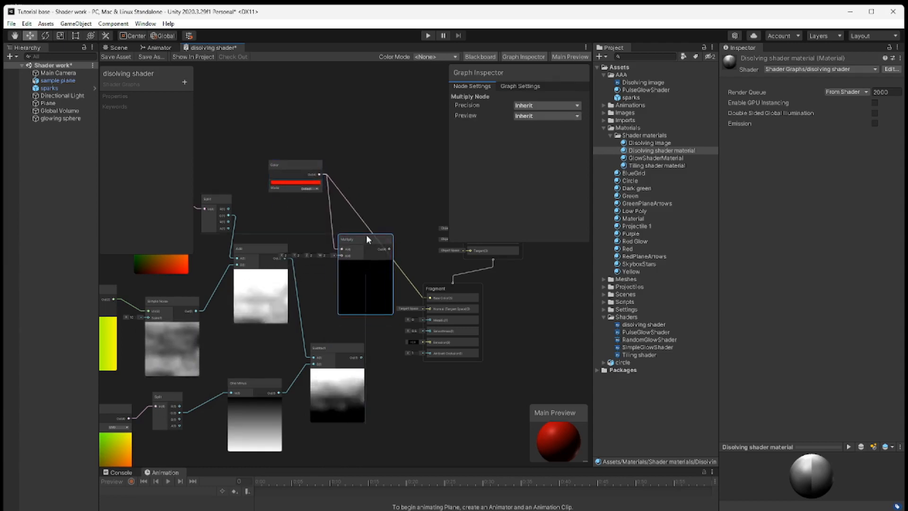
left_click(407, 278)
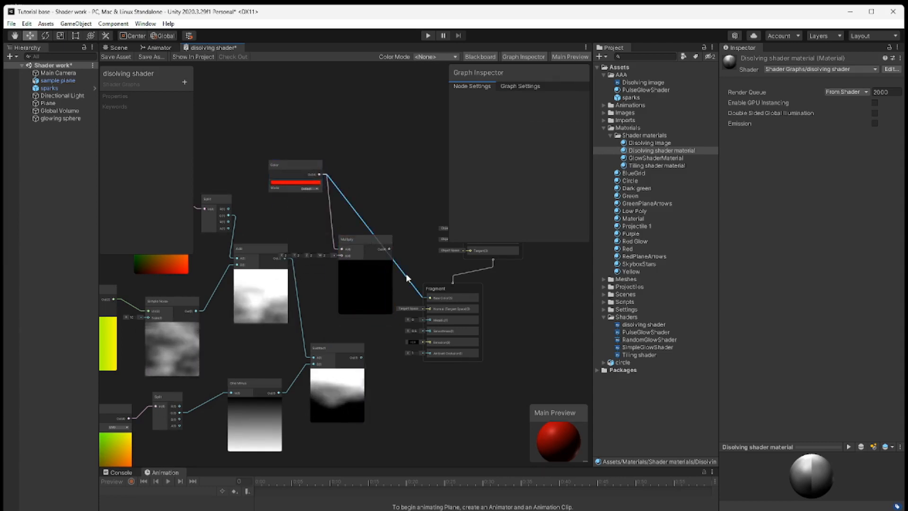
key("Delete")
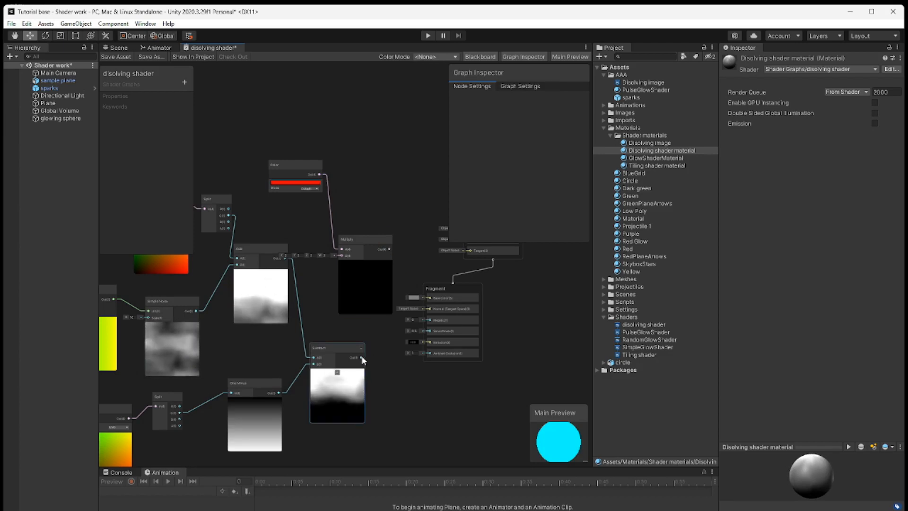
- Connect Subtract's output to Multiply's B input and Multiply's output to the Fragment's Base Color, spacing out the nodes
left_click_drag(345, 254, 386, 232)
left_click(367, 237)
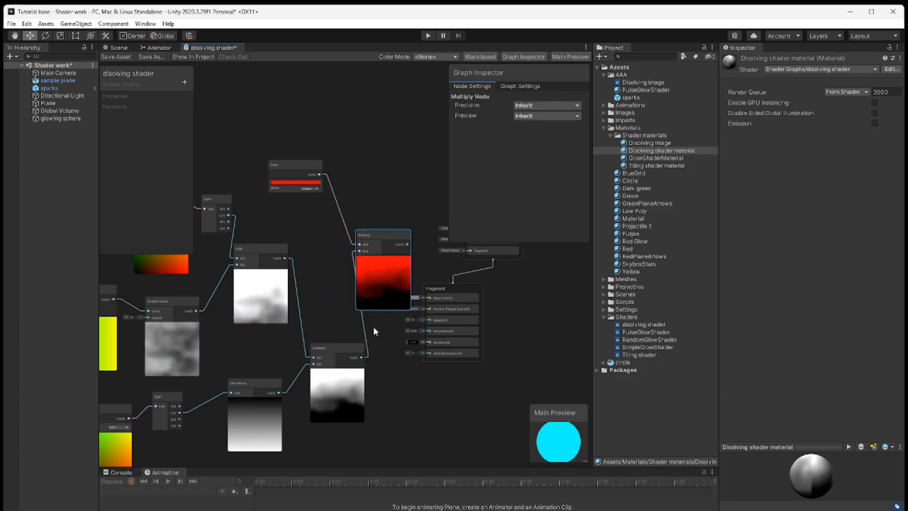
left_click_drag(335, 347, 323, 349)
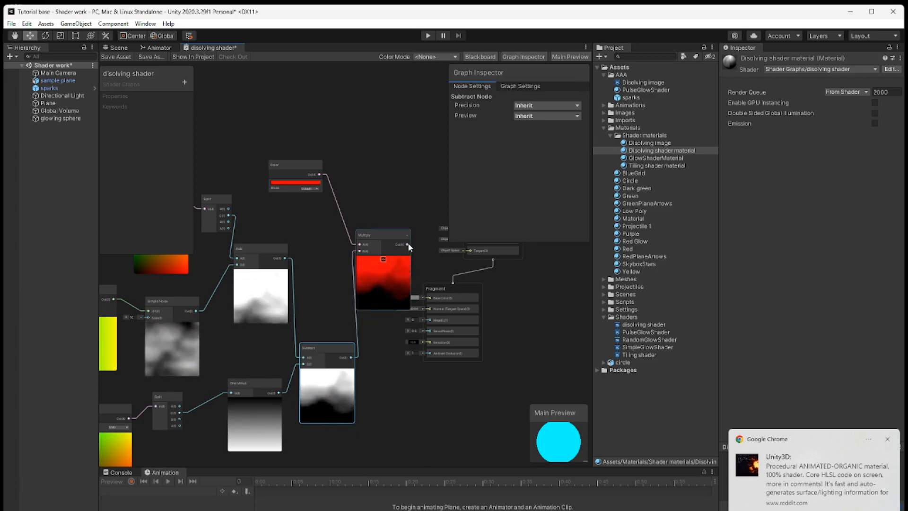
left_click_drag(423, 279, 478, 285)
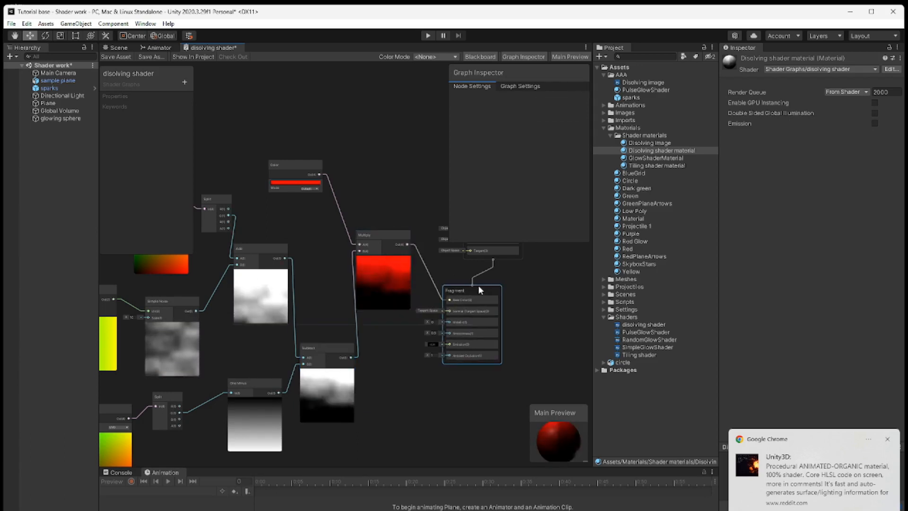
- Save the shader asset and view the dissolve effect on the plane in the scene
left_click(116, 57)
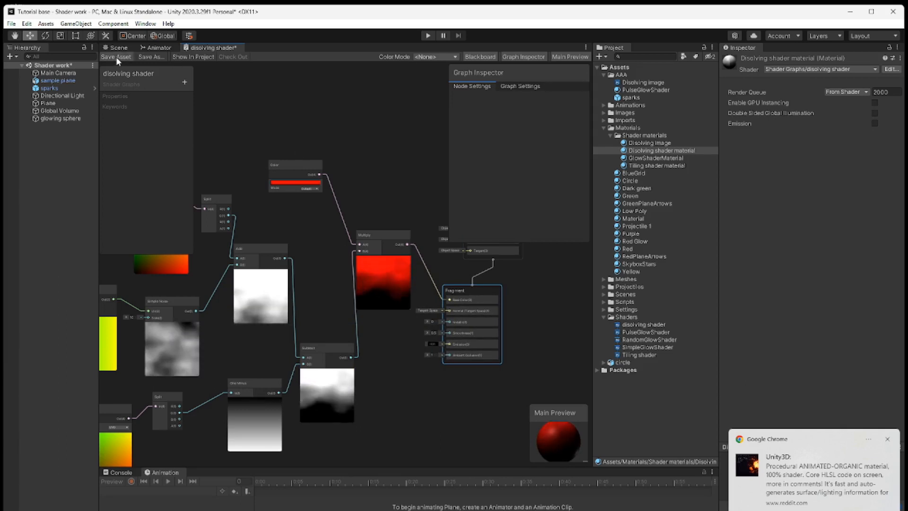
left_click(116, 49)
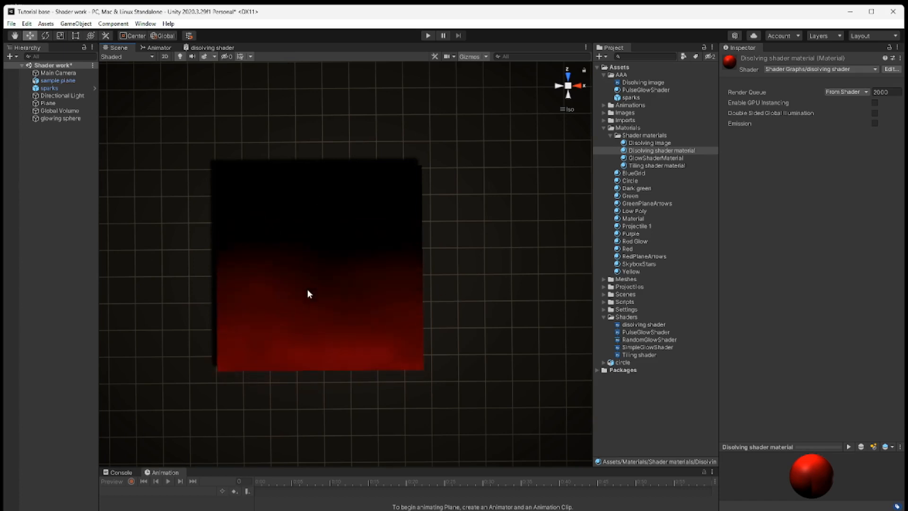
- Return to the dissolving shader graph, review the node network, and move the lower UV node farther from its Split node
left_click(198, 47)
middle_click_drag(261, 361, 374, 328)
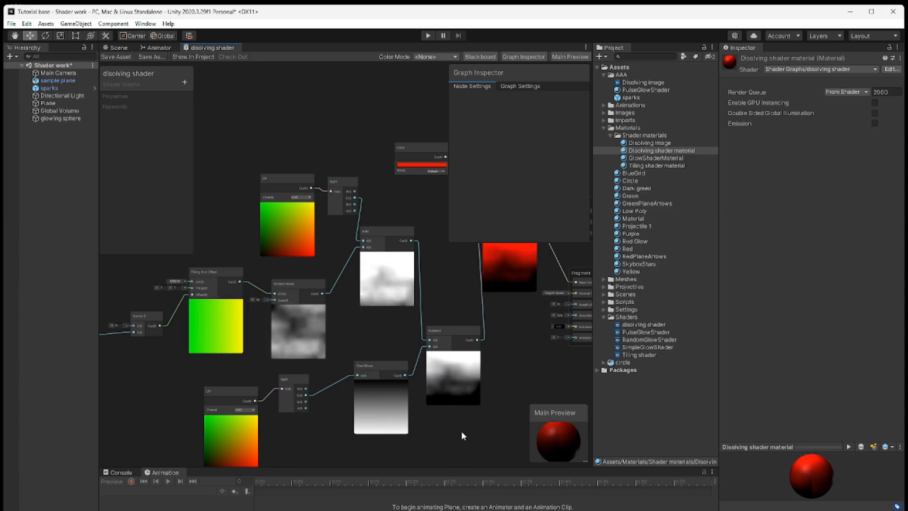
middle_click_drag(460, 432, 420, 436)
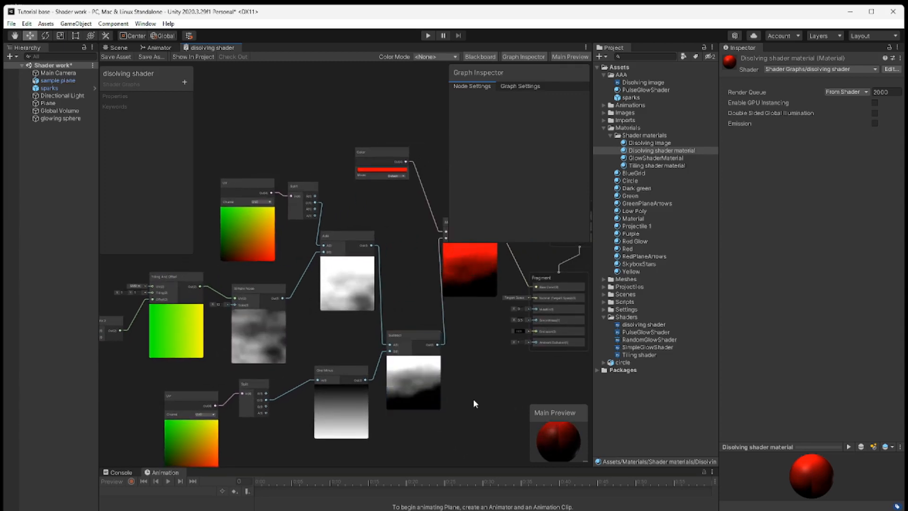
middle_click_drag(474, 414, 436, 397)
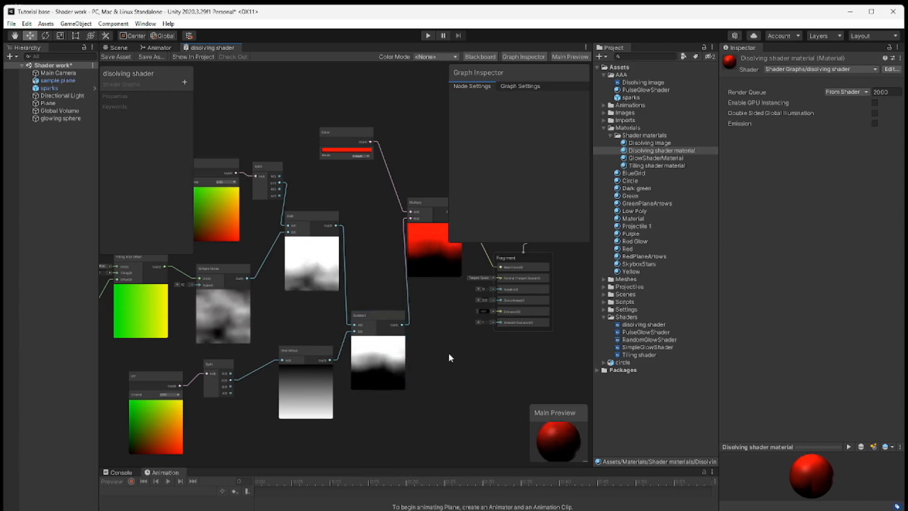
middle_click_drag(442, 357, 411, 377)
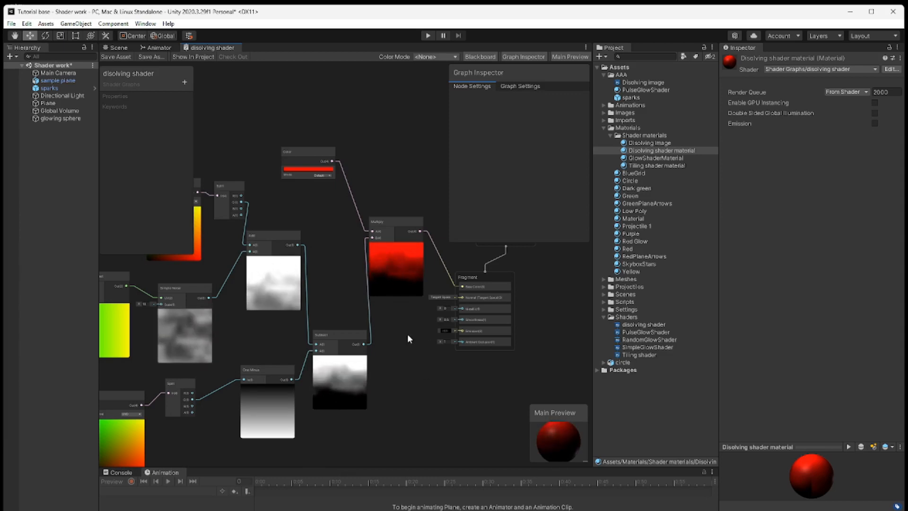
middle_click_drag(402, 406, 486, 387)
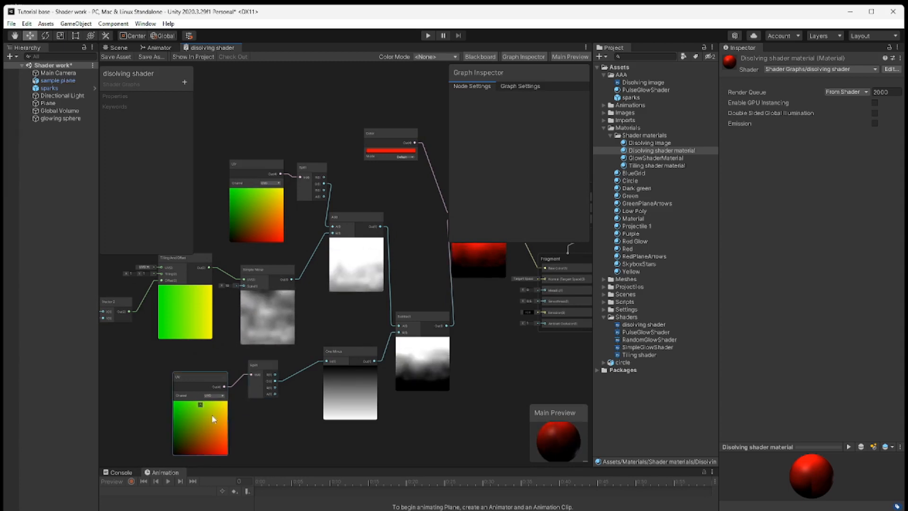
left_click_drag(196, 376, 181, 375)
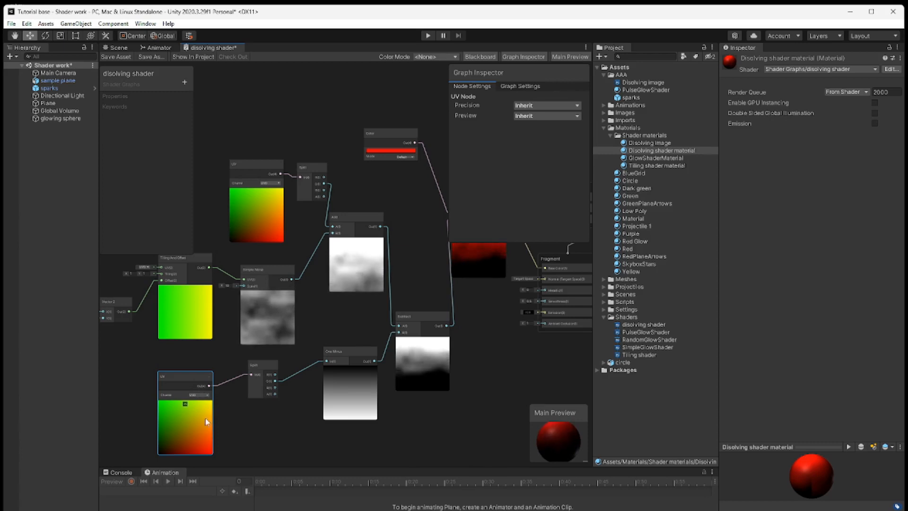